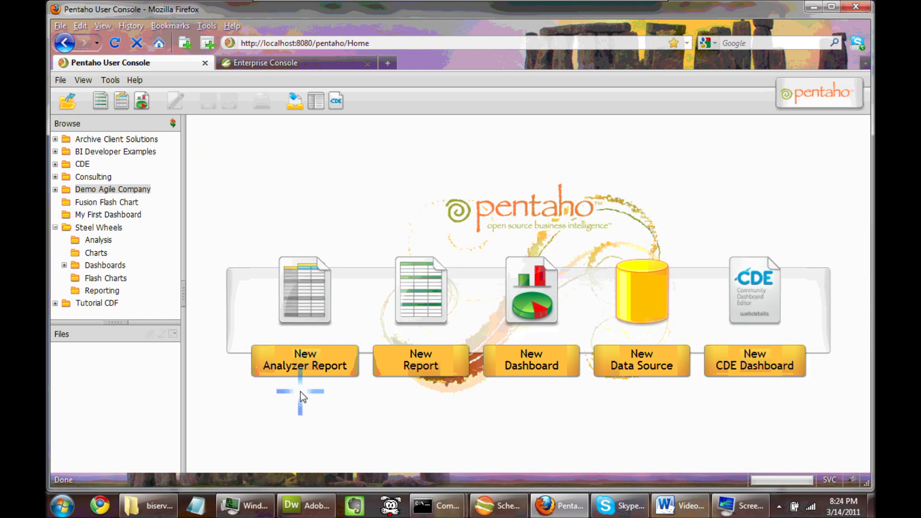
Launch a new Analyzer Report from the Pentaho User Console home page.
left_click(287, 366)
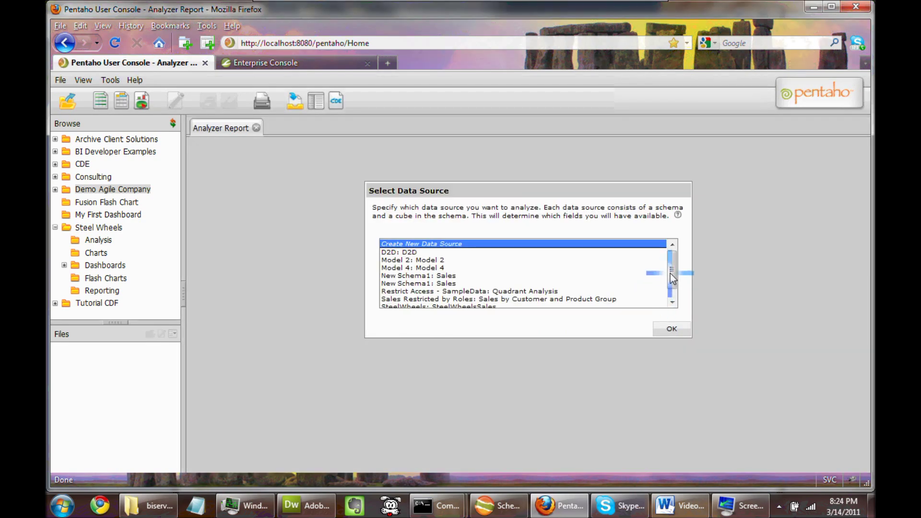
Base the report on SteelWheels: SteelWheelsSales and add Customer as rows, listing 122 customers.
left_click_drag(671, 277, 674, 302)
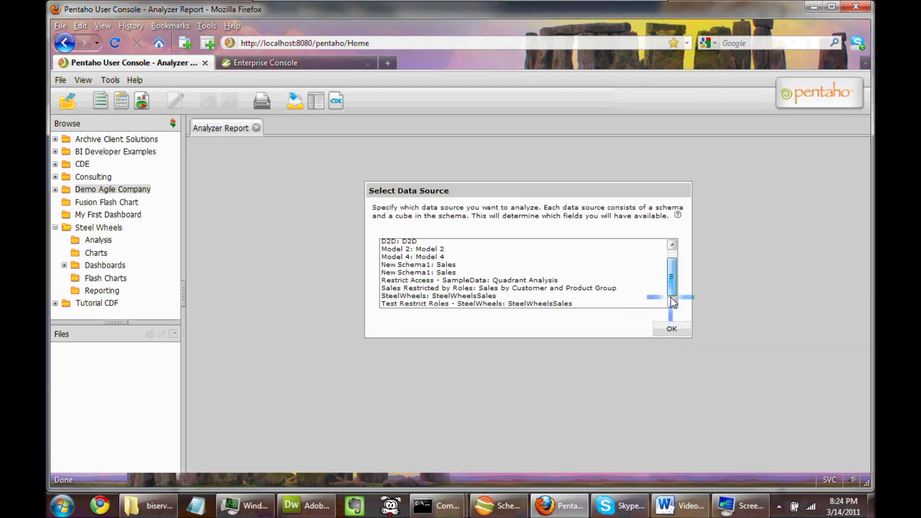
left_click(468, 295)
left_click(671, 329)
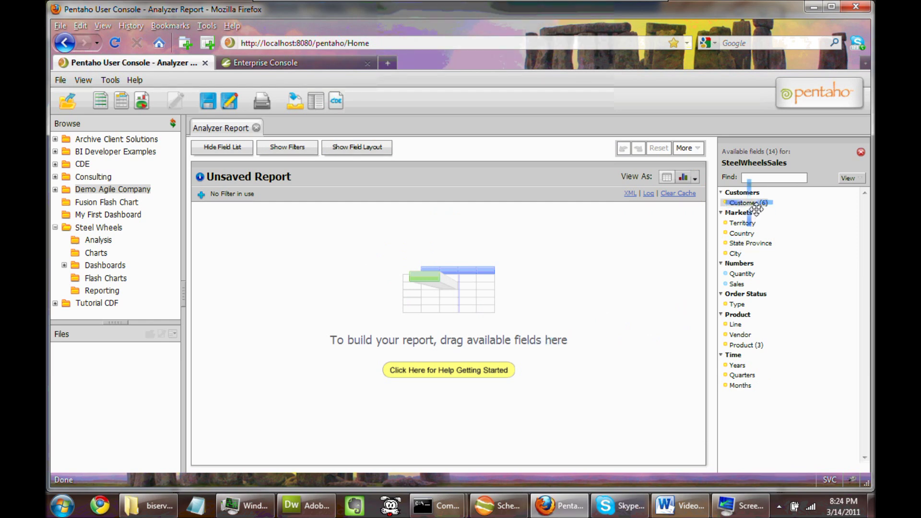
left_click_drag(756, 207, 475, 330)
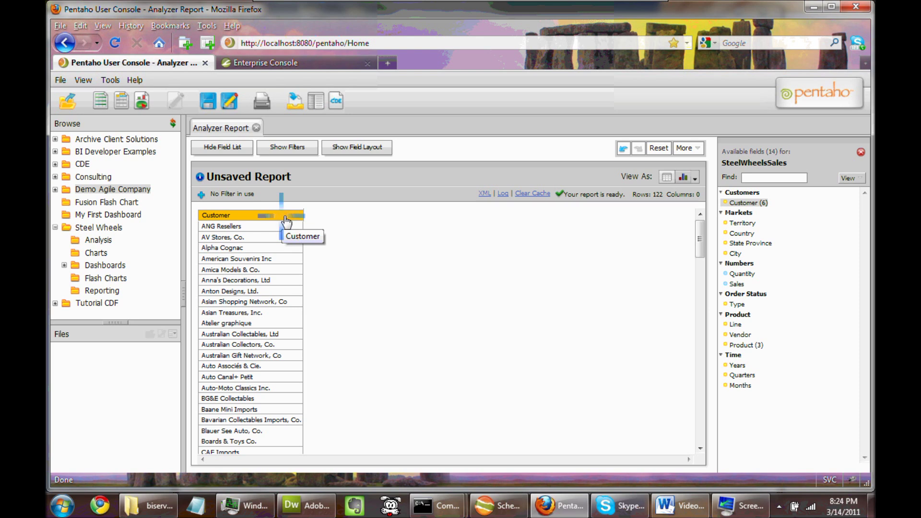
In Enterprise Console, review the roles and confirm NoCubeUser holds the Authenticated and NoCube roles.
left_click(271, 65)
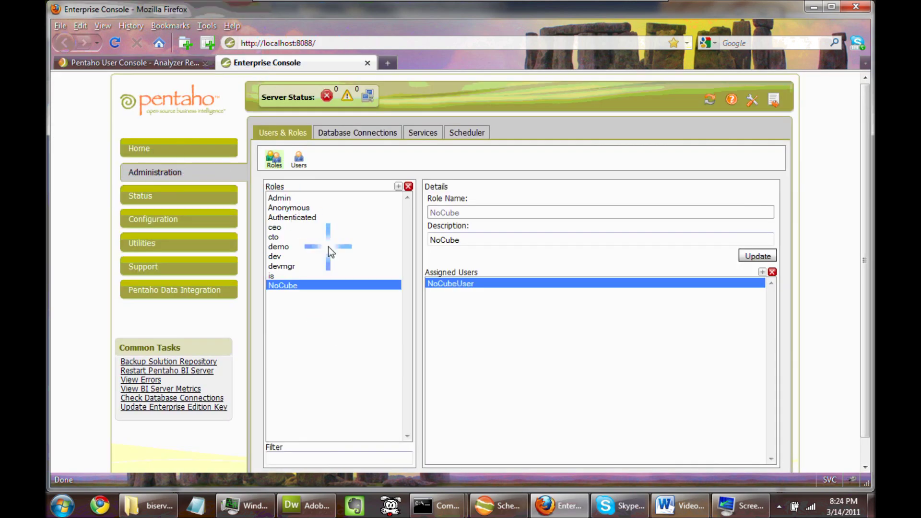
left_click(274, 160)
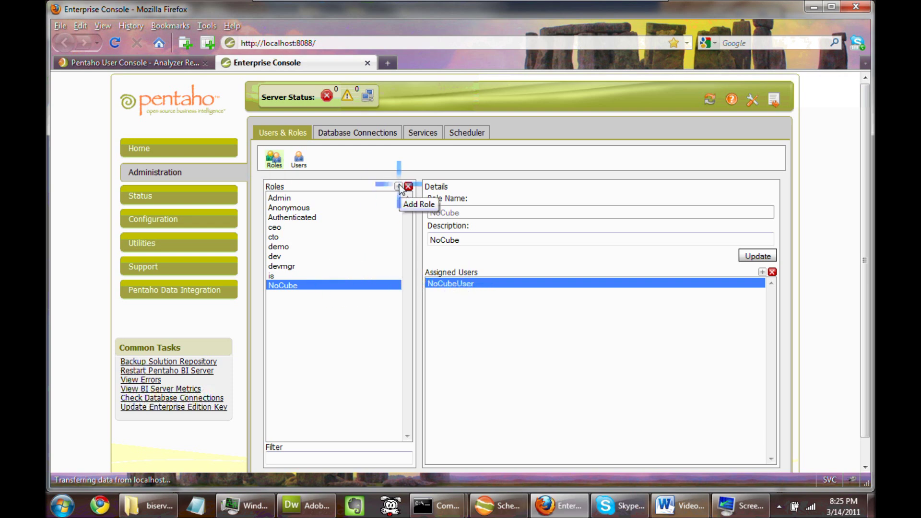
left_click(299, 160)
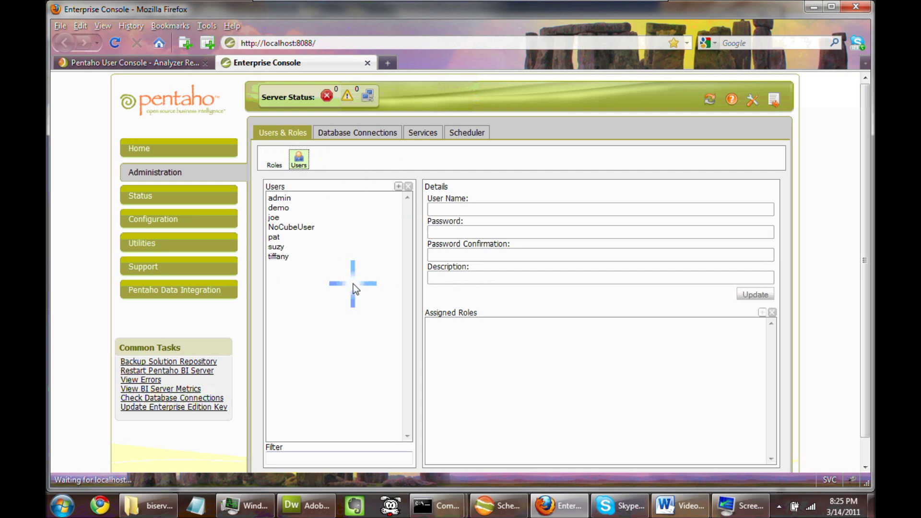
left_click(303, 228)
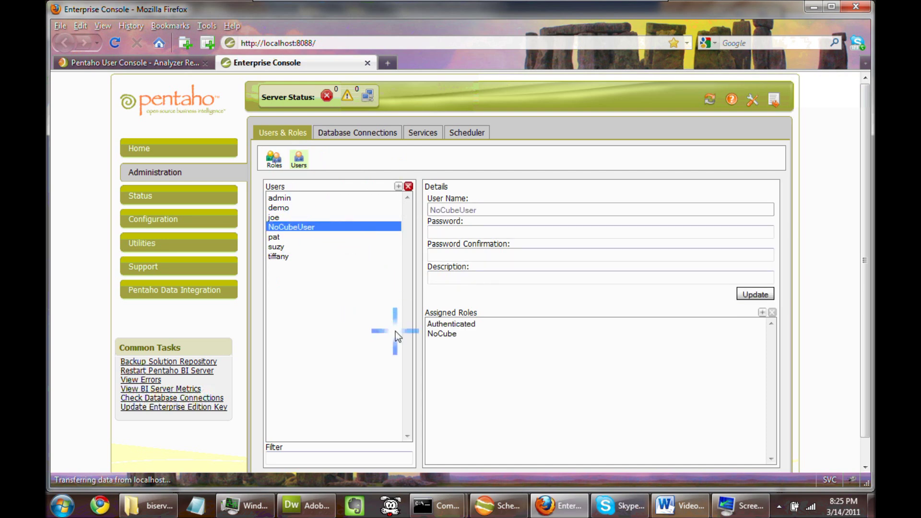
left_click(450, 334)
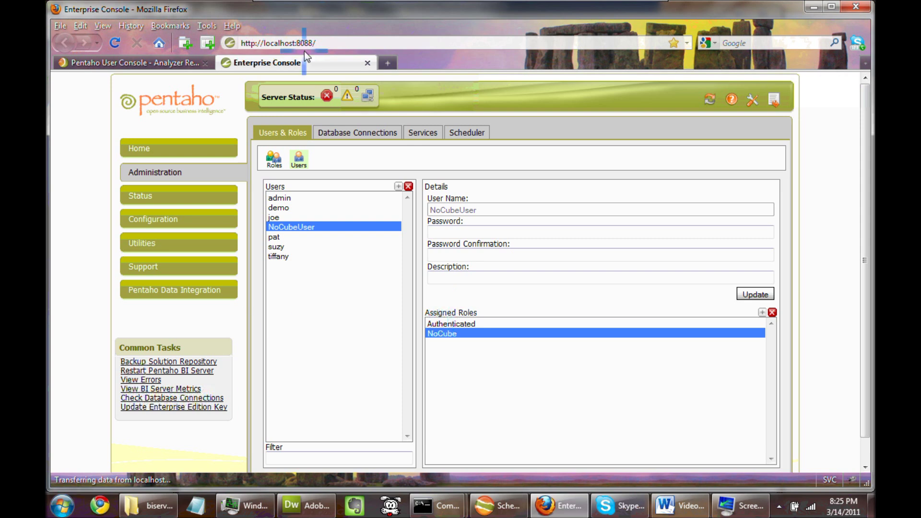
left_click(497, 506)
Open steelwheels.mondrian.xml from the analysis folder via File > Open.
left_click_drag(253, 8, 401, 165)
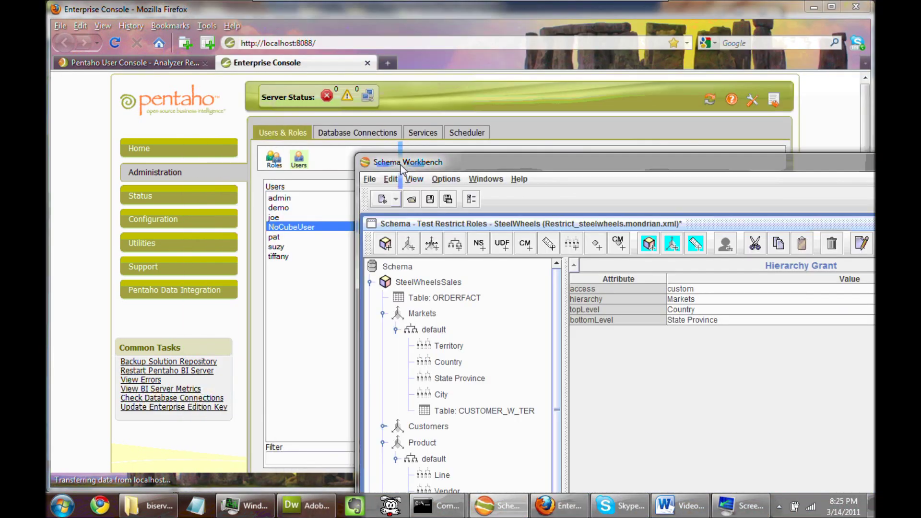
left_click(369, 179)
mouse_move(376, 194)
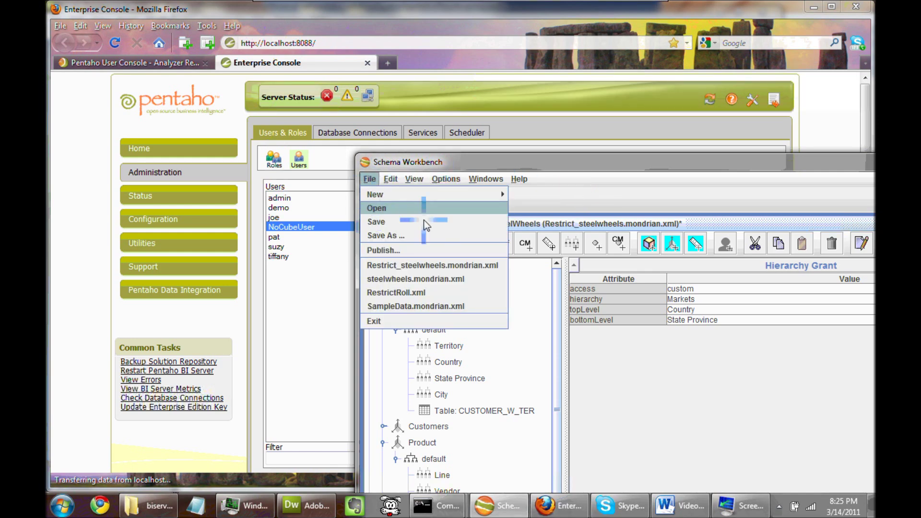
left_click(375, 209)
left_click_drag(639, 298, 546, 233)
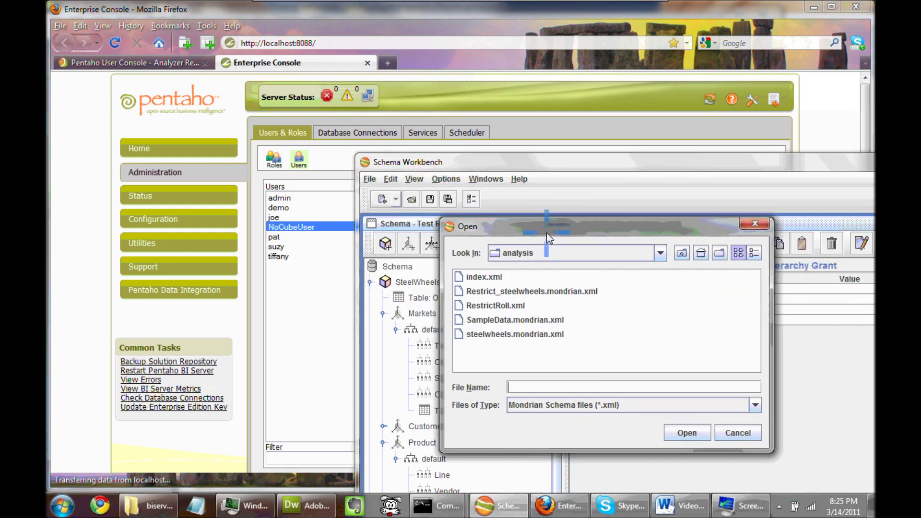
left_click(474, 322)
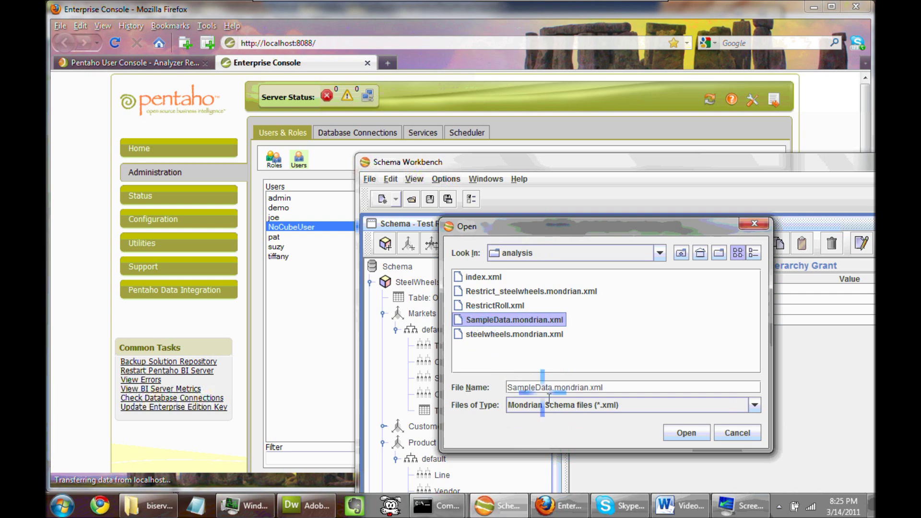
left_click(528, 333)
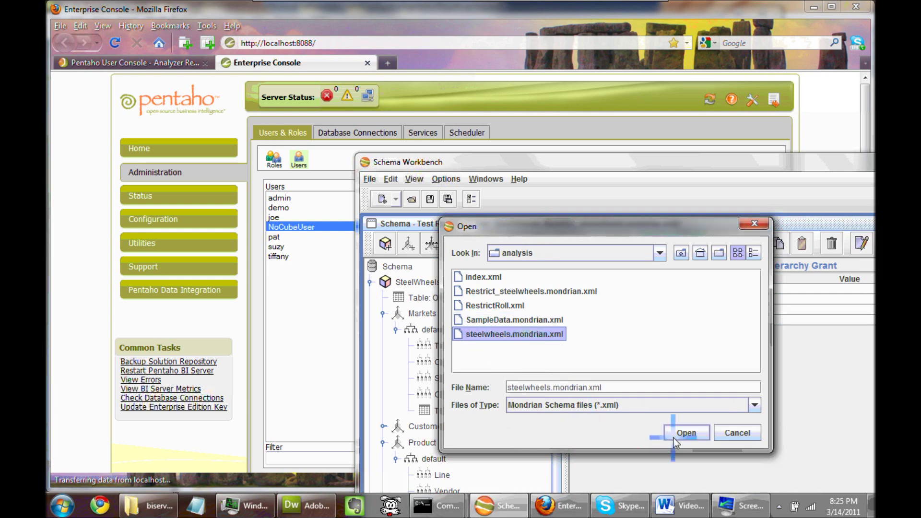
left_click(689, 432)
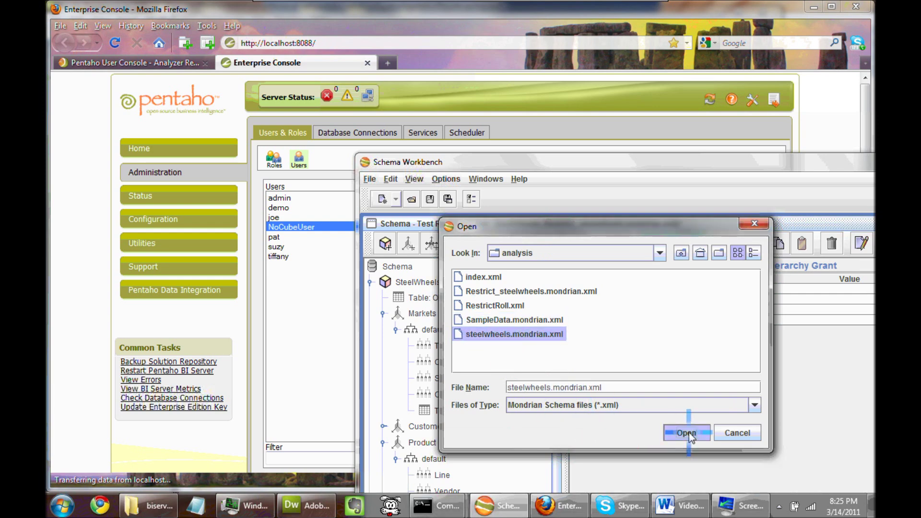
left_click(456, 301)
left_click_drag(517, 160, 324, 57)
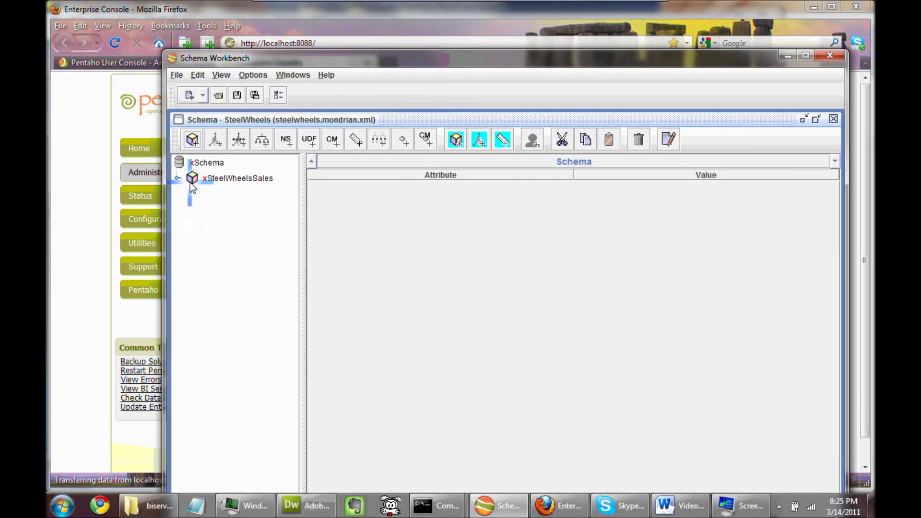
Expand the SteelWheelsSales cube and successfully test the Sample Data database connection.
left_click(207, 163)
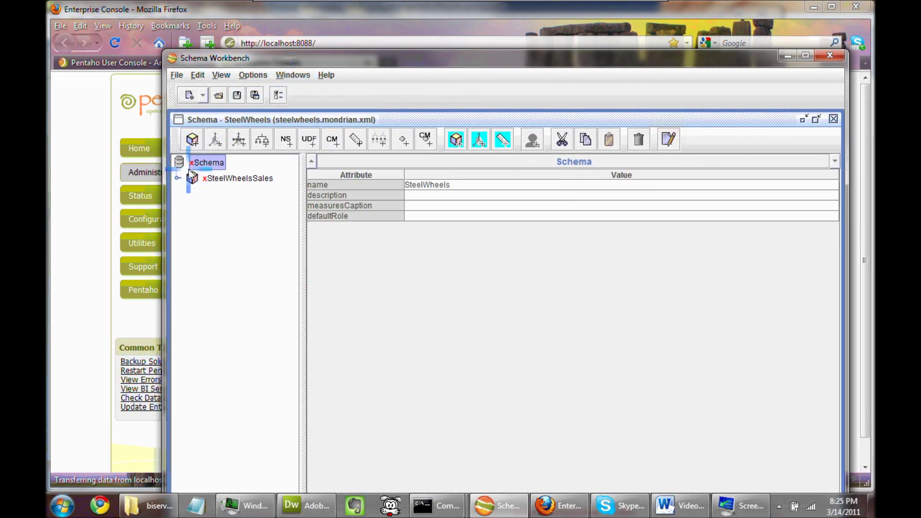
left_click(179, 176)
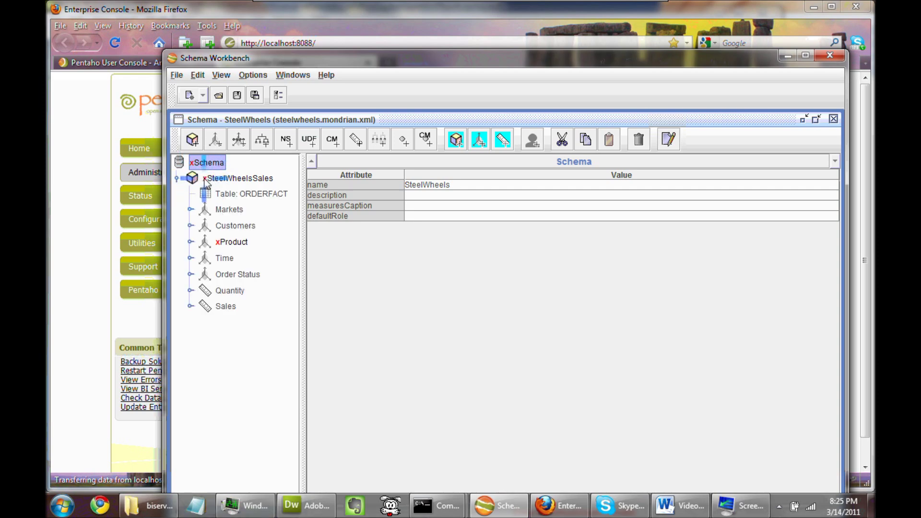
mouse_move(319, 54)
left_mouse_down()
mouse_move(298, 12)
mouse_move(304, 45)
left_mouse_up()
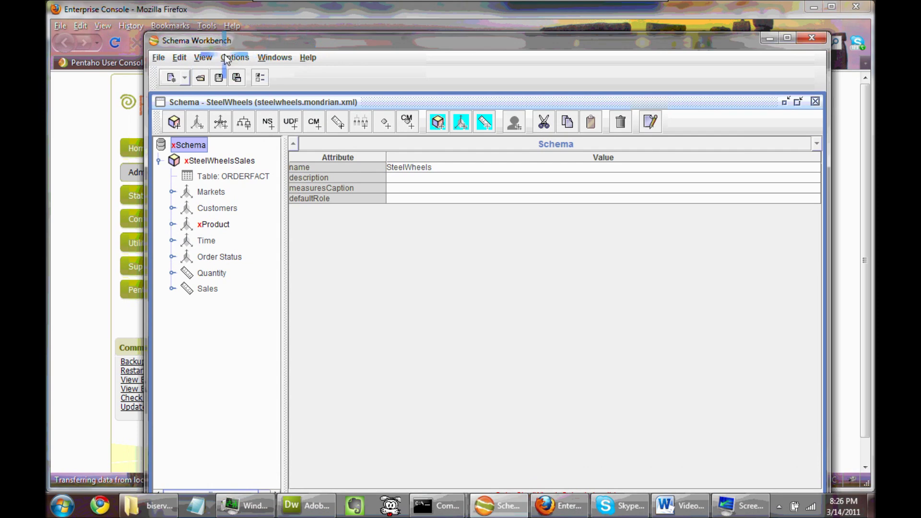
left_click(239, 56)
left_click(245, 72)
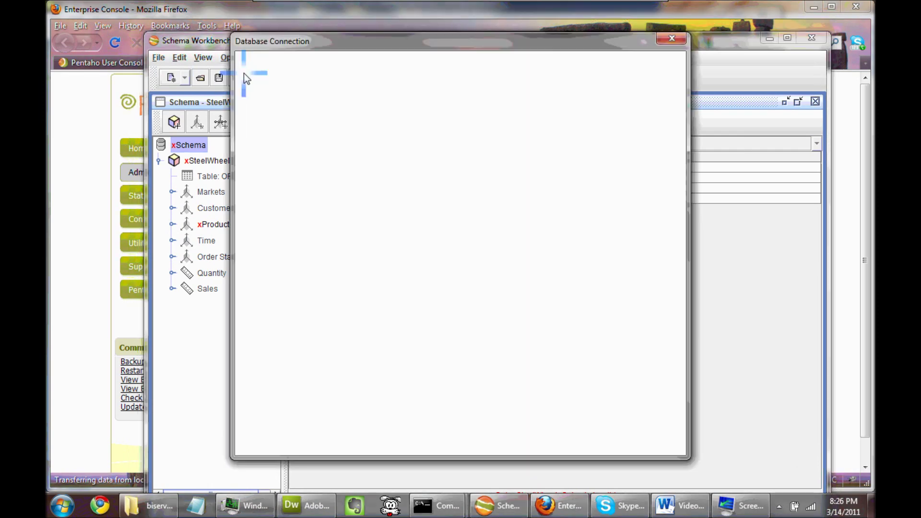
left_click(464, 427)
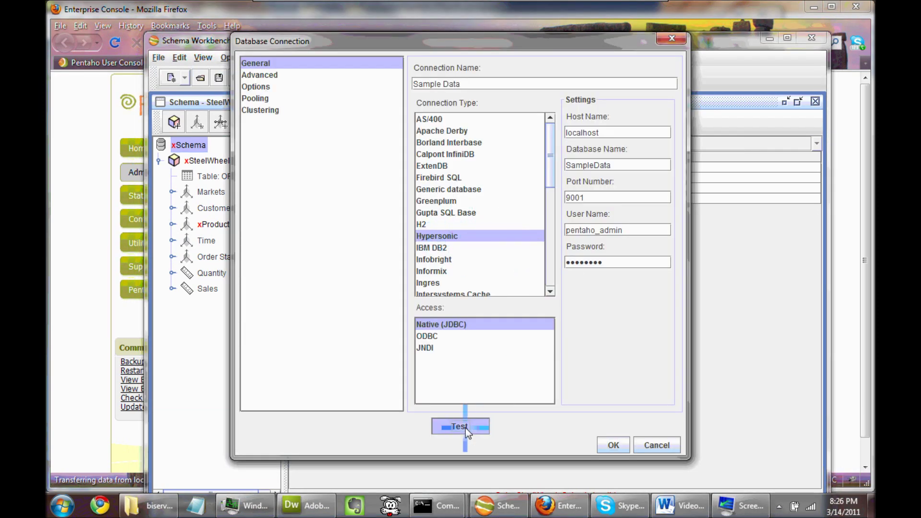
left_click(460, 284)
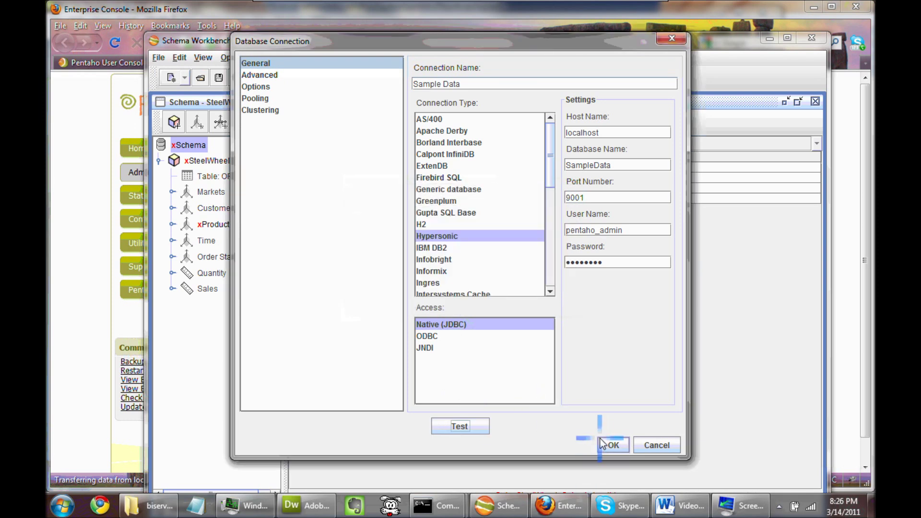
left_click(614, 444)
Inspect the Product dimension's default hierarchy (levels Line, Vendor, Product) with the window maximized.
left_click(172, 224)
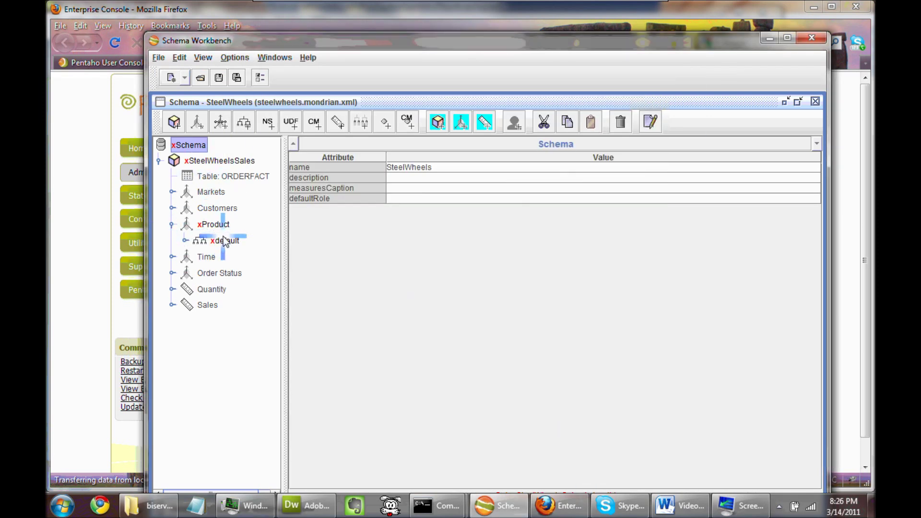
left_click(225, 241)
left_click(192, 244)
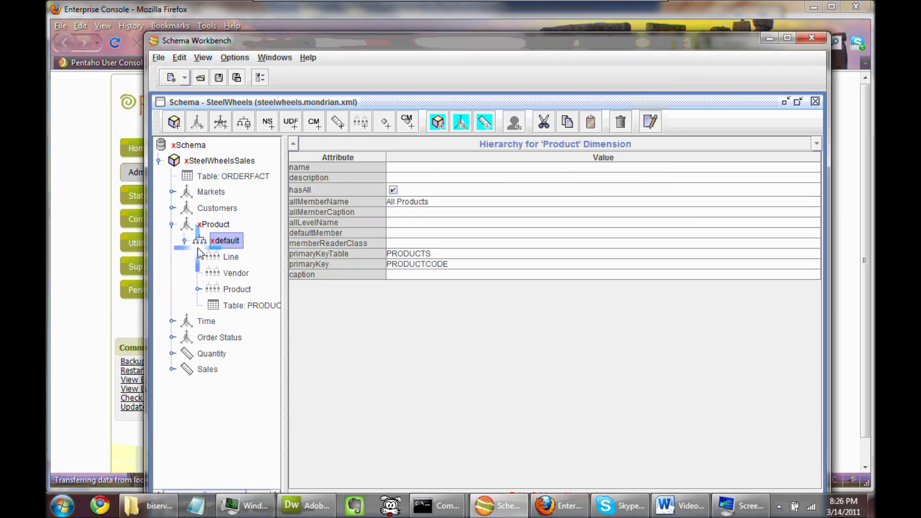
left_click(250, 305)
left_click(213, 224)
left_click(226, 240)
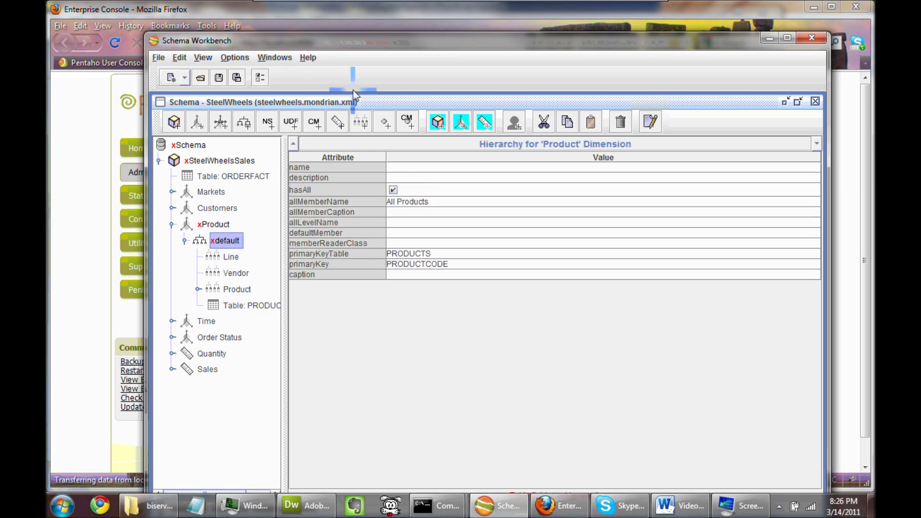
double_click(349, 43)
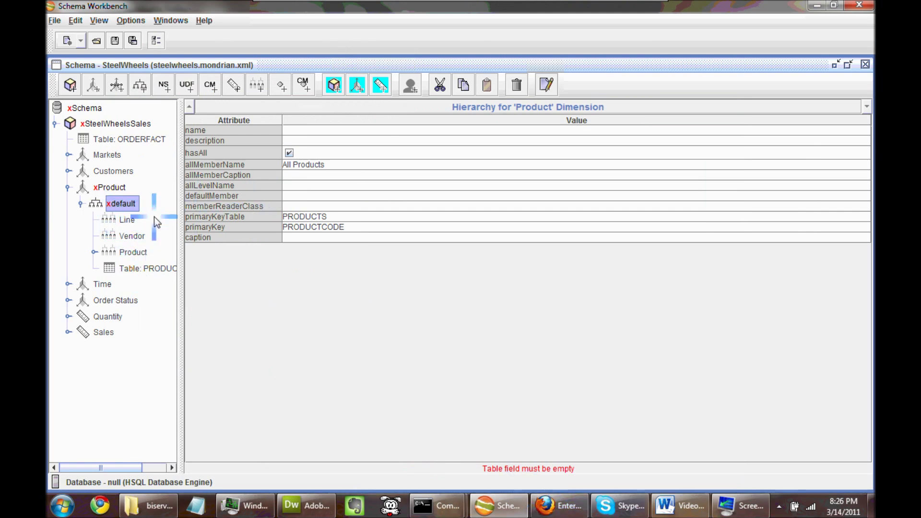
Clear the PRODUCTS value from the Product default hierarchy's primaryKeyTable property.
left_click(111, 187)
left_click(121, 204)
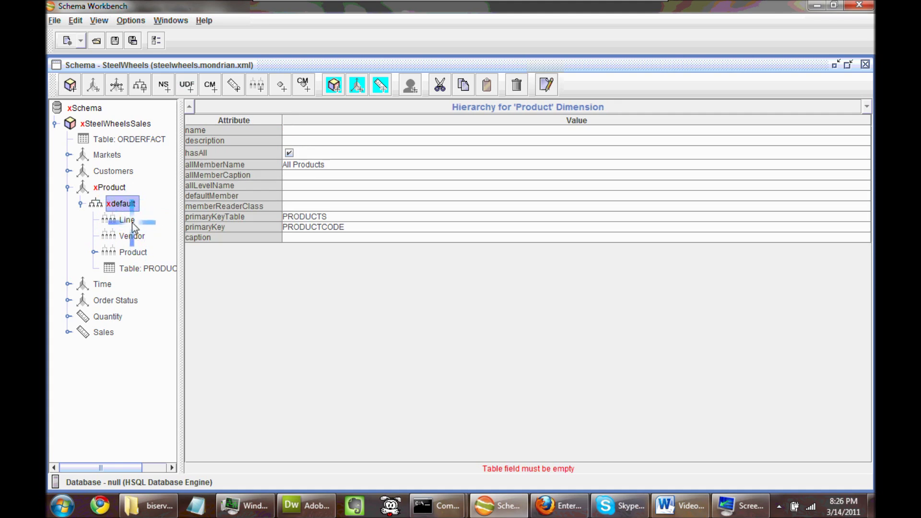
left_click(354, 216)
left_click_drag(357, 221, 267, 217)
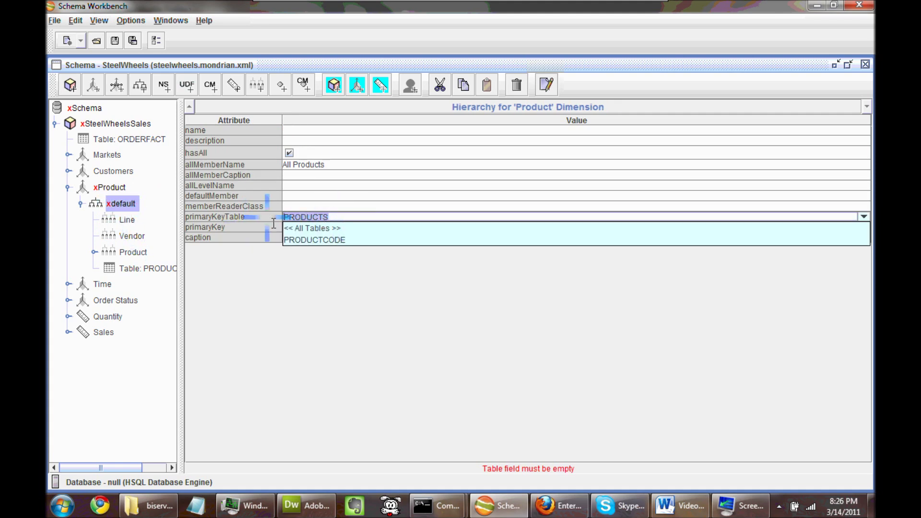
key("BackSpace")
left_click(298, 201)
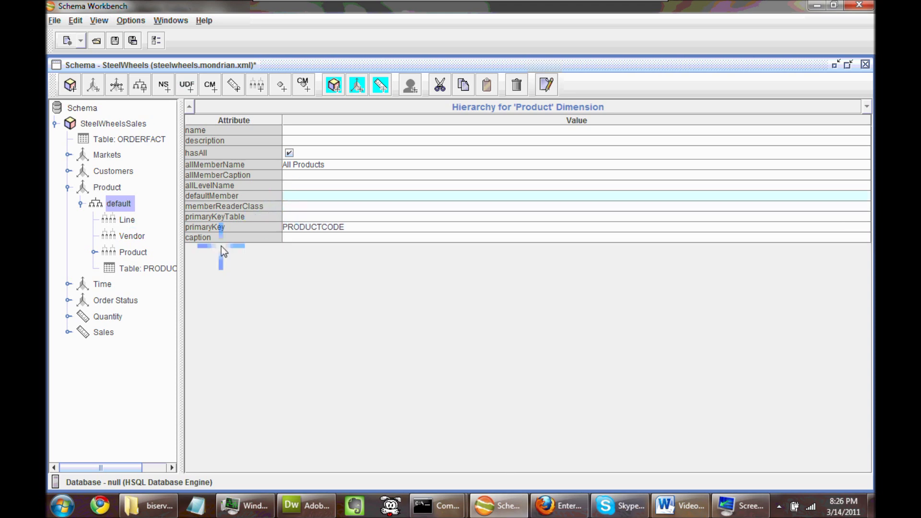
Check the Line level, then view the SteelWheels schema's top-level properties.
left_click(113, 222)
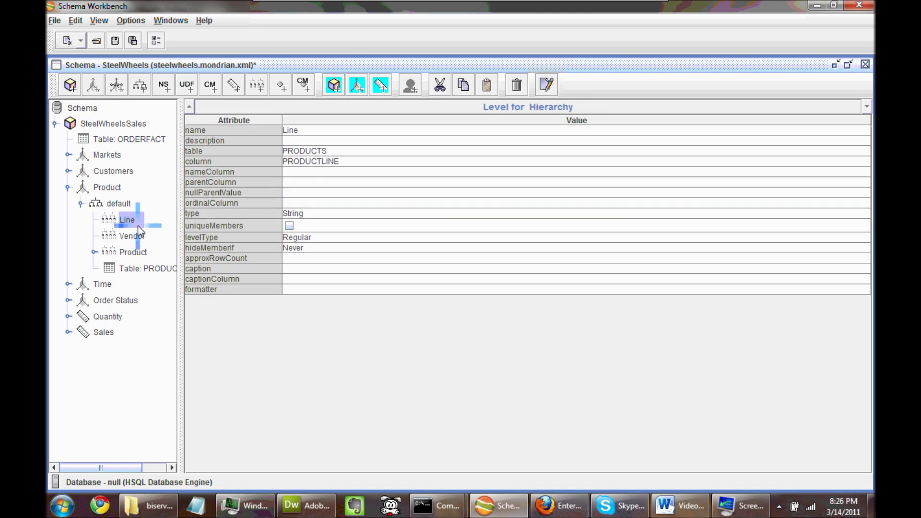
left_click(119, 205)
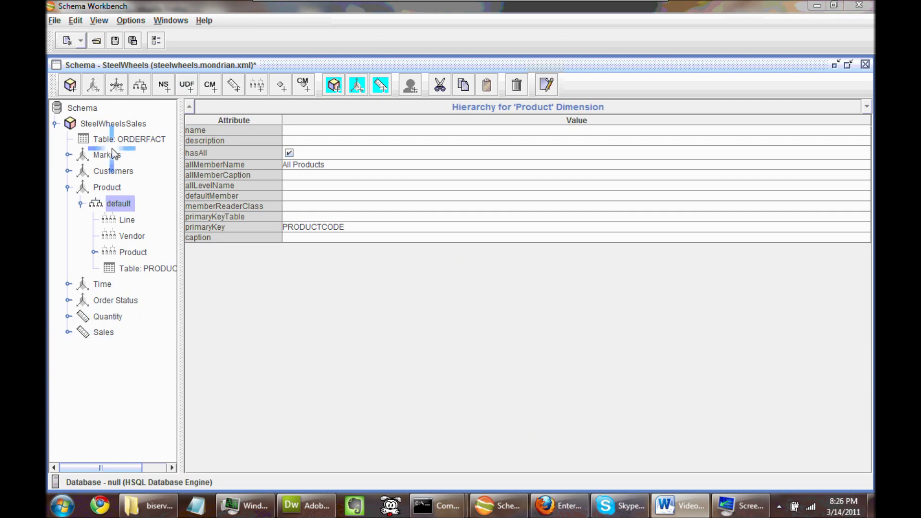
left_click(83, 108)
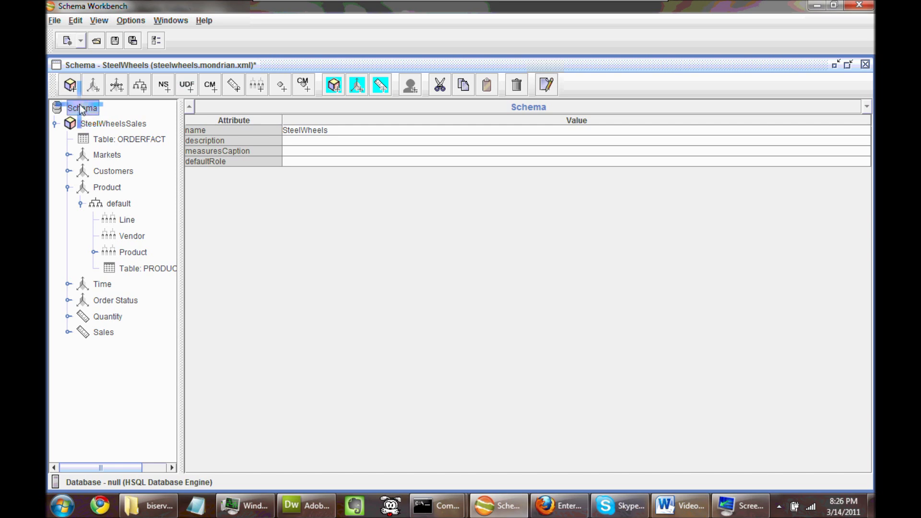
Add a new security role and rename it from 'New Role 0' to NoCube.
left_click(406, 91)
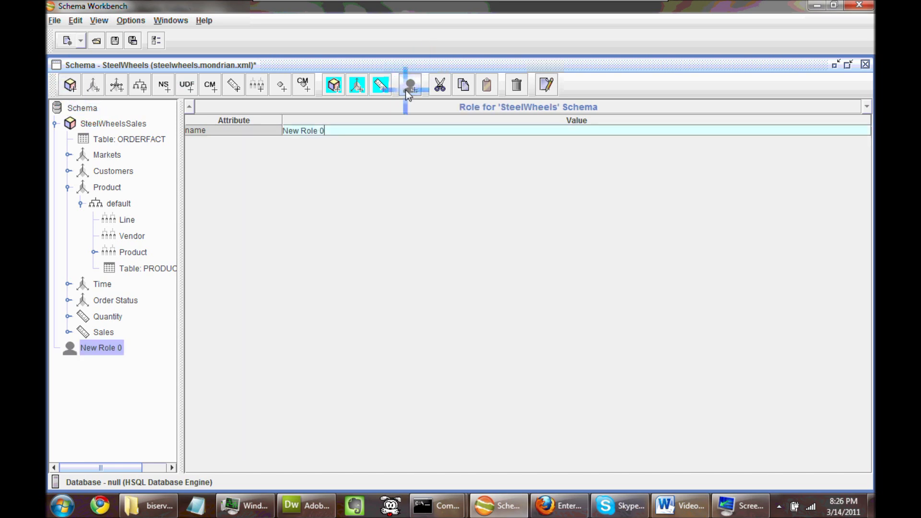
left_click(322, 130)
left_click_drag(338, 133, 283, 136)
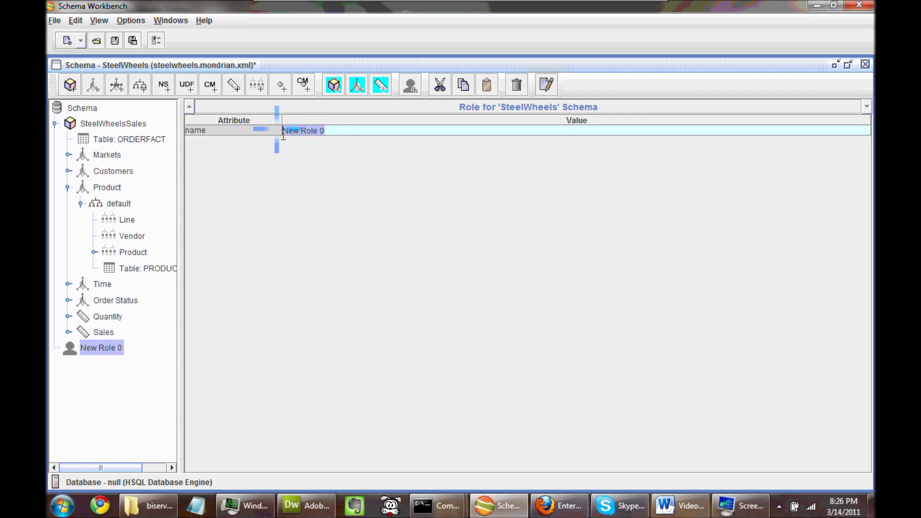
type("NoCube")
left_click(98, 331)
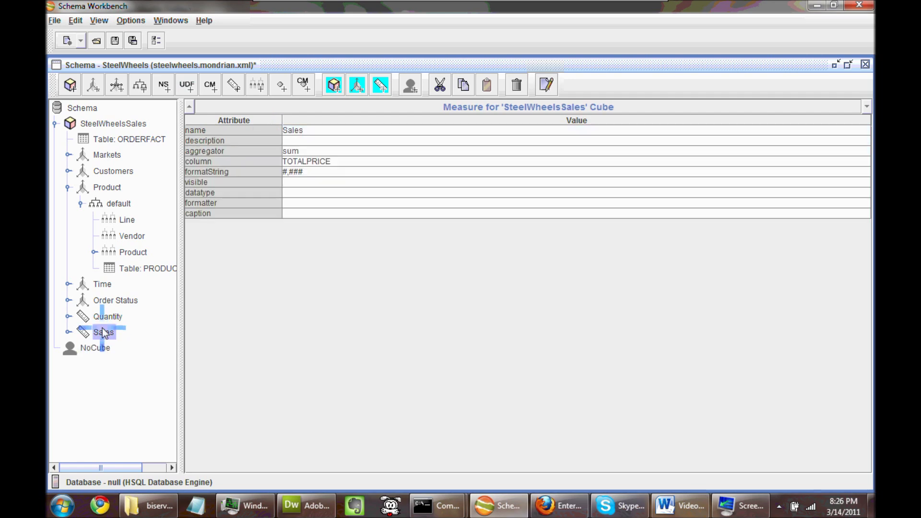
Select the NoCube role and bring up its context menu of actions.
left_click(97, 348)
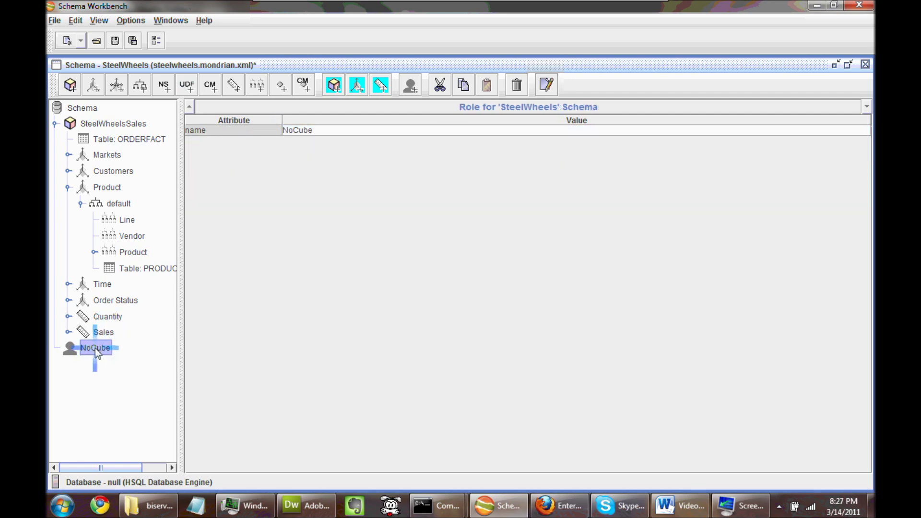
right_click(95, 347)
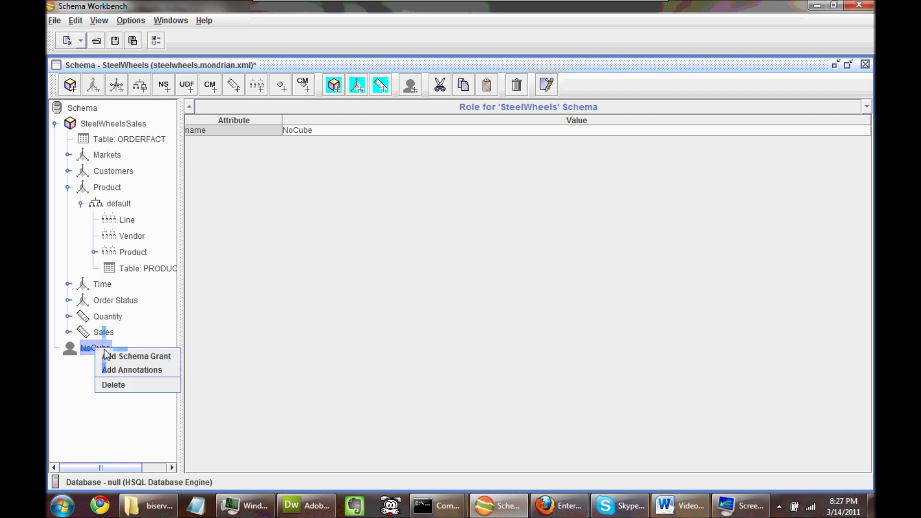
left_click(96, 350)
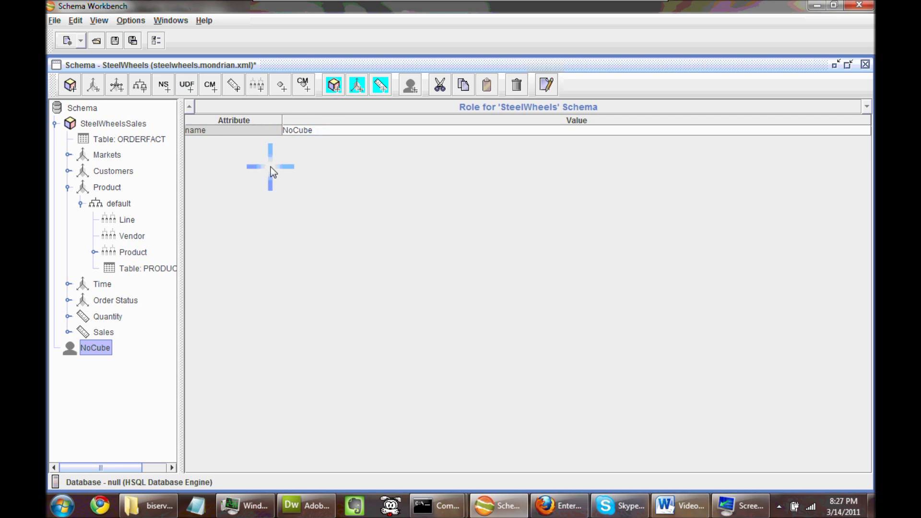
right_click(93, 346)
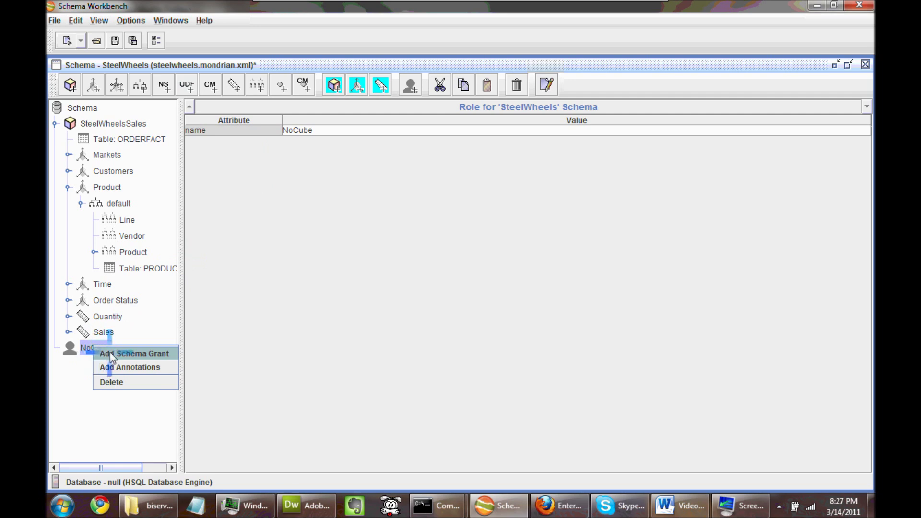
Add a Schema Grant under the NoCube role and set its access to none.
left_click(98, 353)
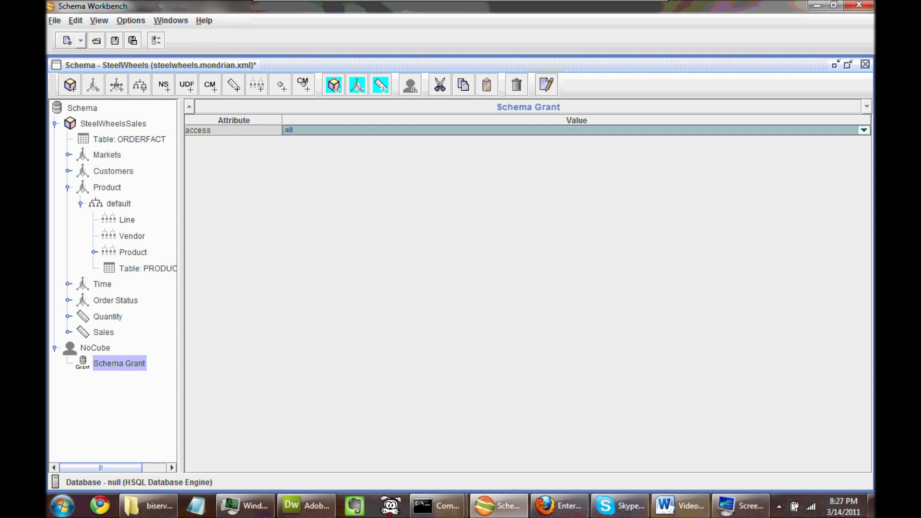
left_click(863, 130)
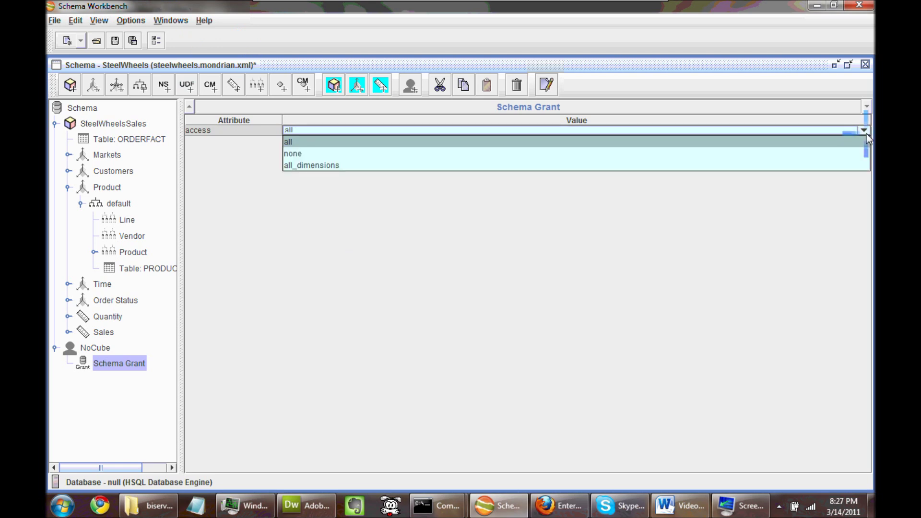
left_click(841, 152)
left_click(119, 335)
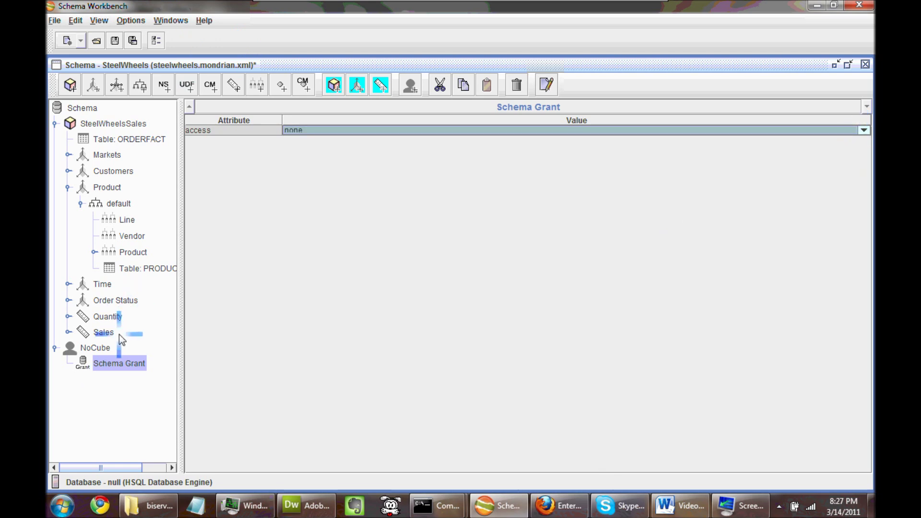
left_click(97, 350)
left_click(111, 366)
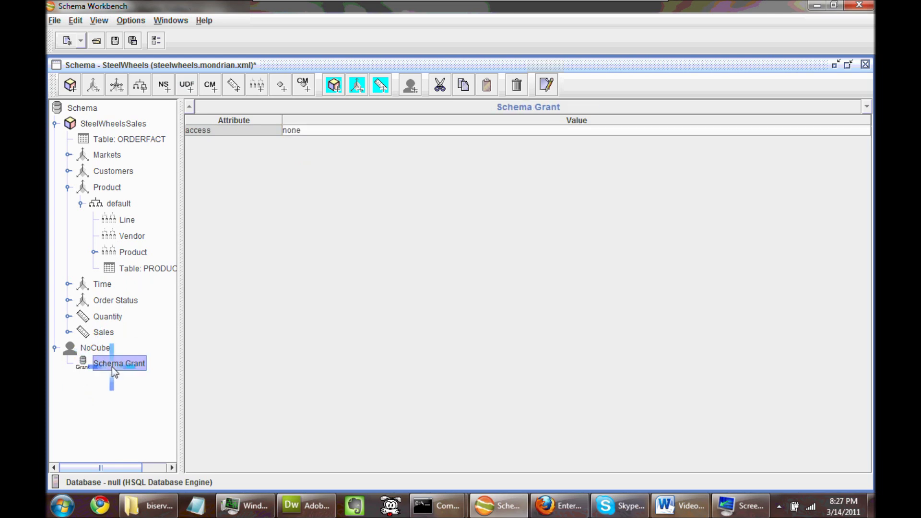
left_click(52, 246)
left_click(154, 415)
left_click(139, 404)
Save the schema via Save As to Documents as '1 Demo - steelwheels.mondrian.xml'.
left_click(54, 20)
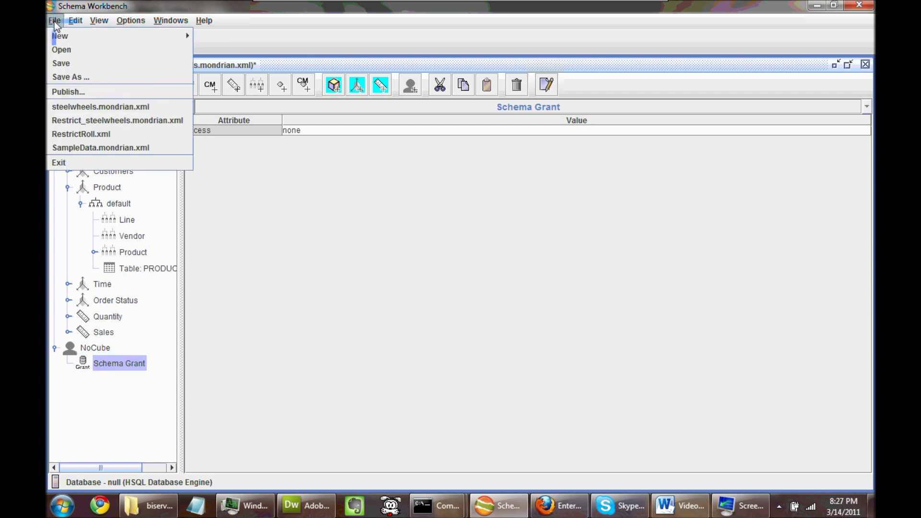
left_click(74, 77)
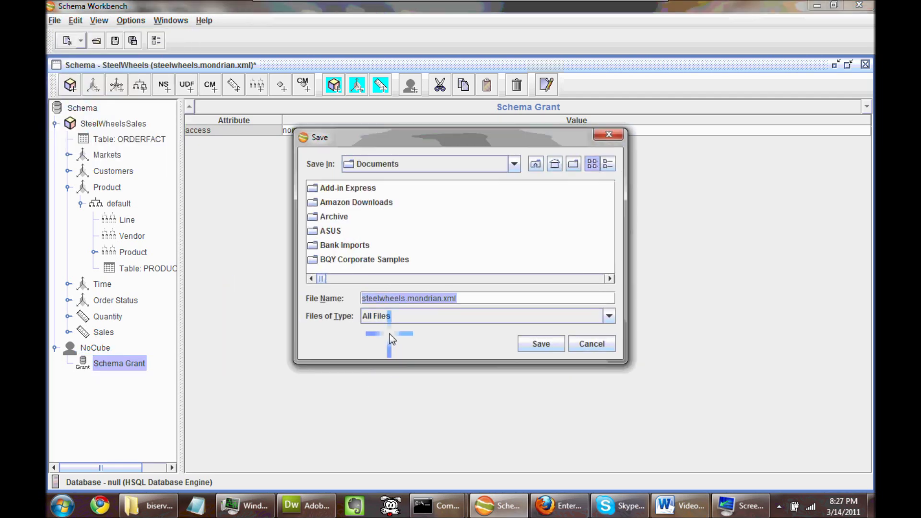
left_click_drag(401, 143, 386, 150)
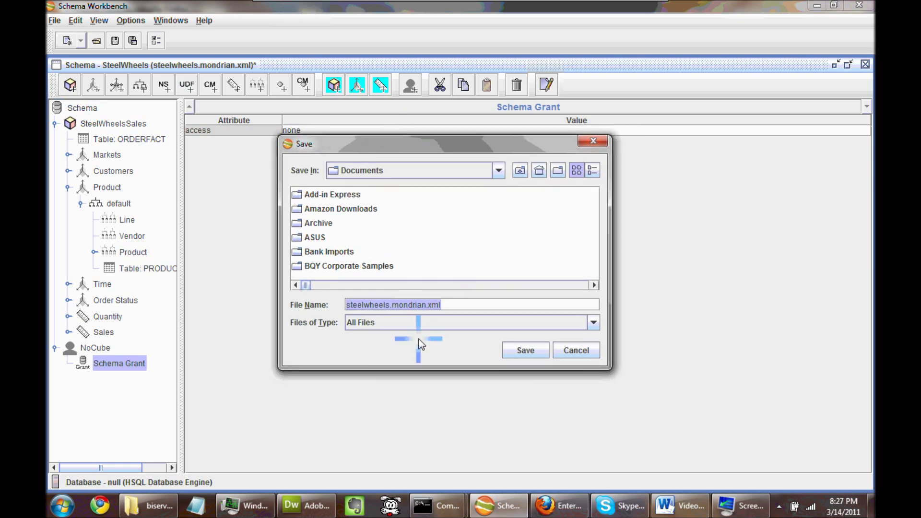
left_click(353, 306)
left_click(649, 382)
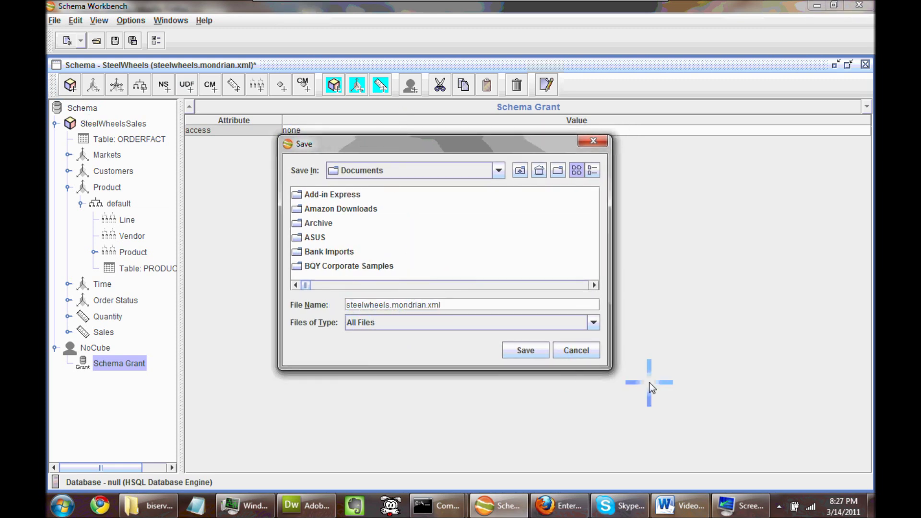
type("1 ")
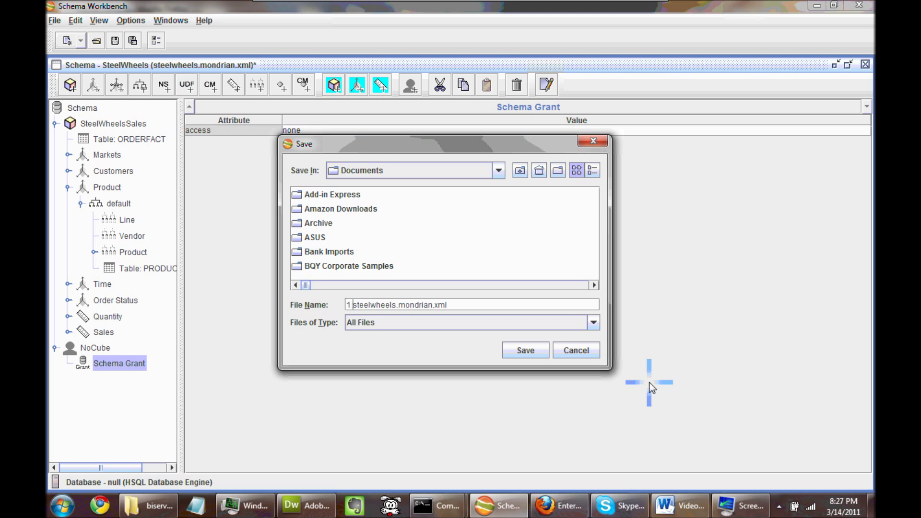
type("Demo -")
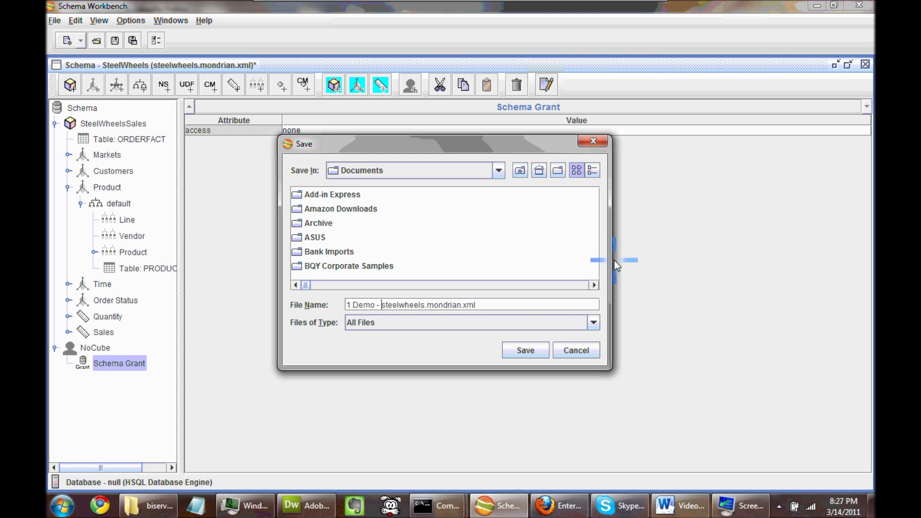
left_click(515, 350)
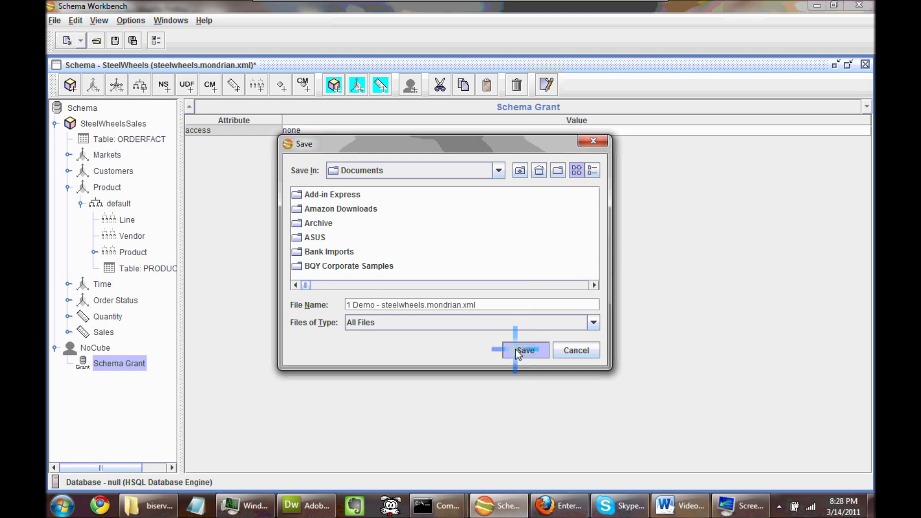
Prefix the schema's name with '1 Demo -' in its top-level properties.
left_click(81, 107)
left_click(283, 130)
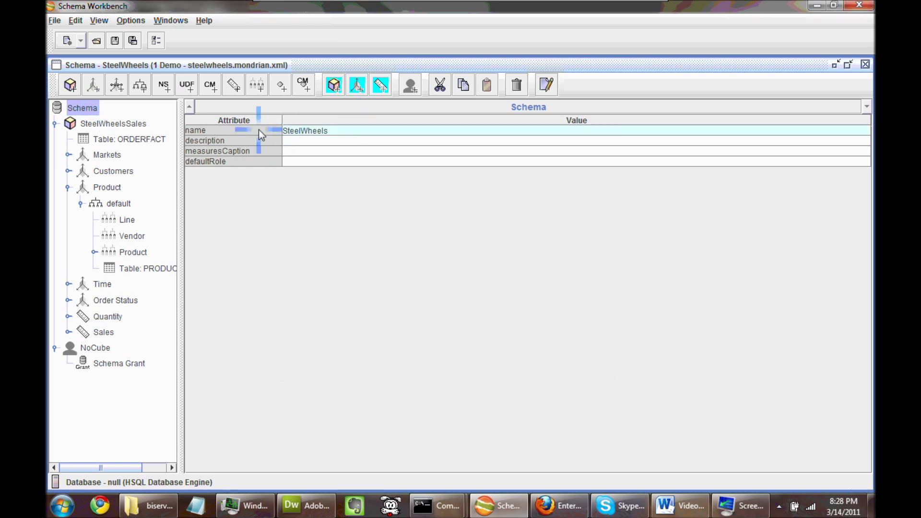
left_click(292, 141)
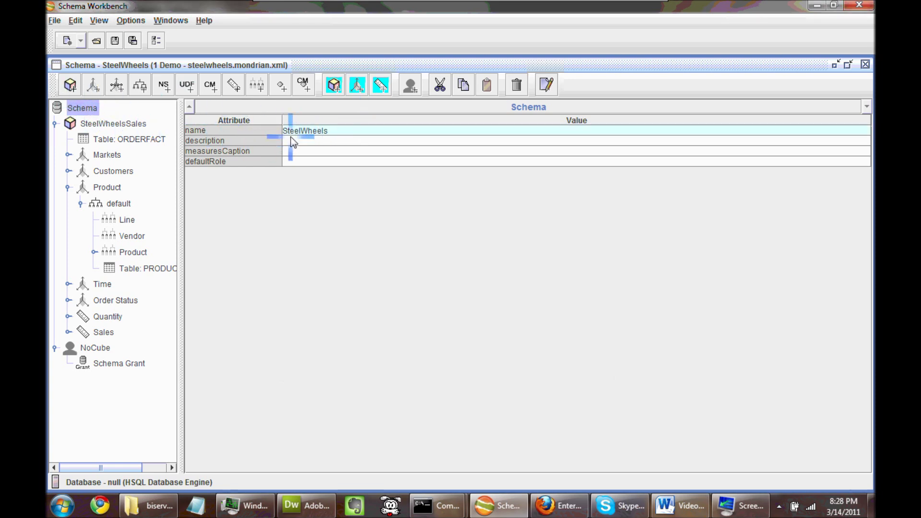
left_click(344, 223)
type("1 Demo -")
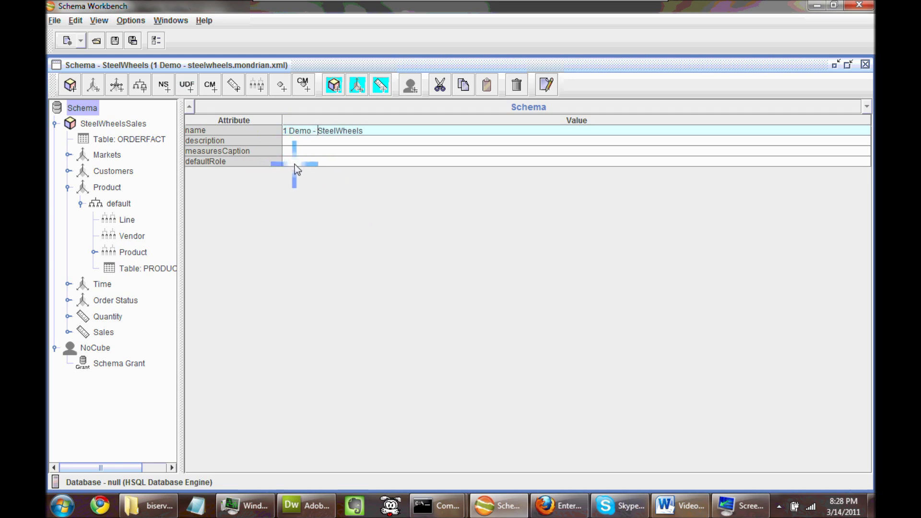
left_click(119, 365)
left_click(75, 138)
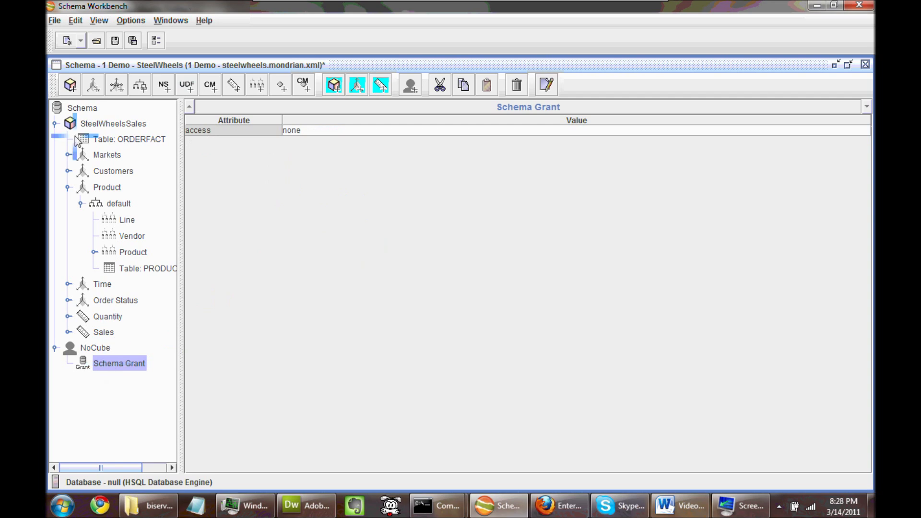
left_click(91, 109)
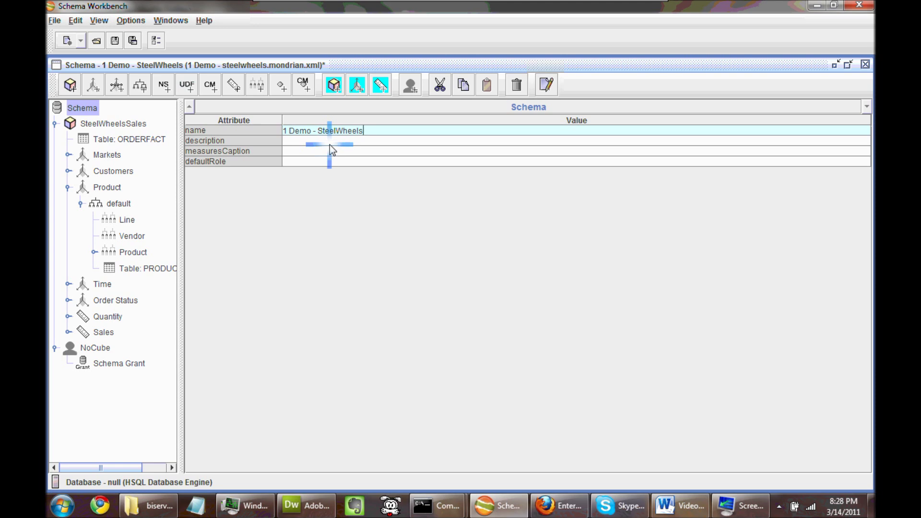
Correct the schema name to '1 Demo - SteelWheels', removing a stray extra s.
type("s")
left_click(355, 141)
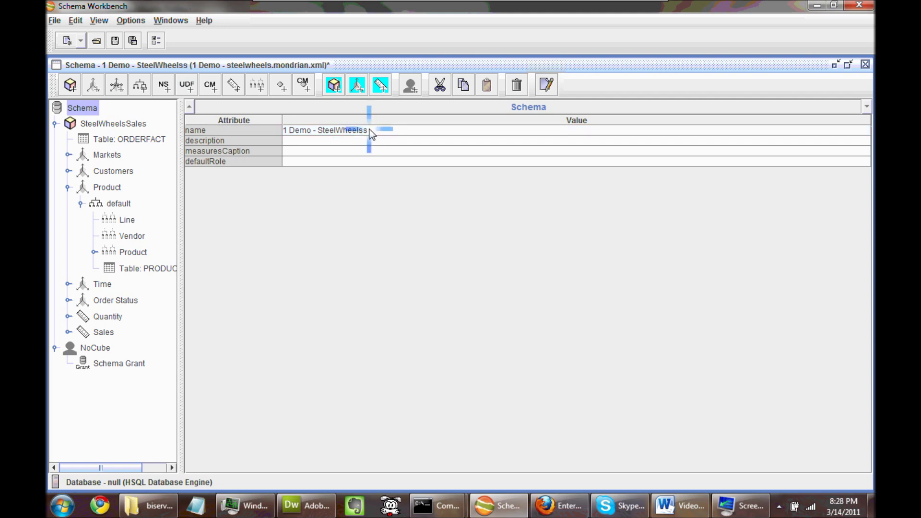
double_click(369, 130)
key("BackSpace")
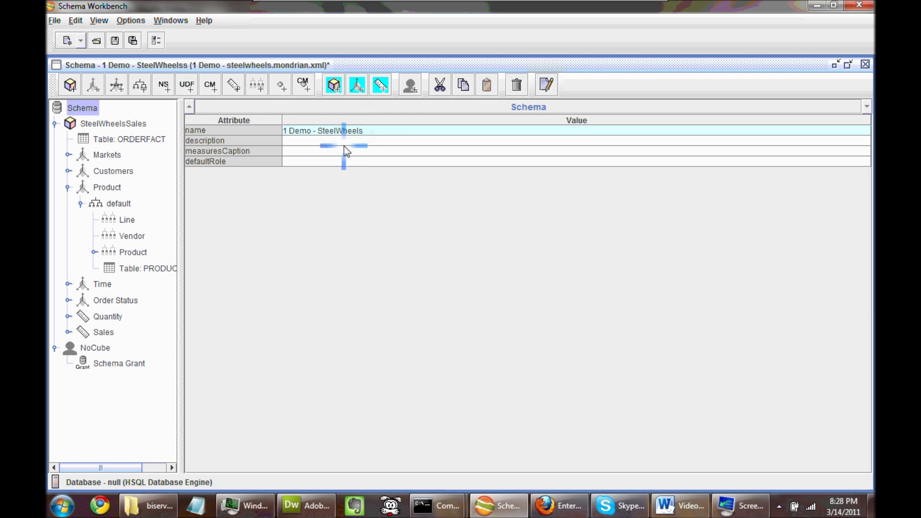
left_click(344, 146)
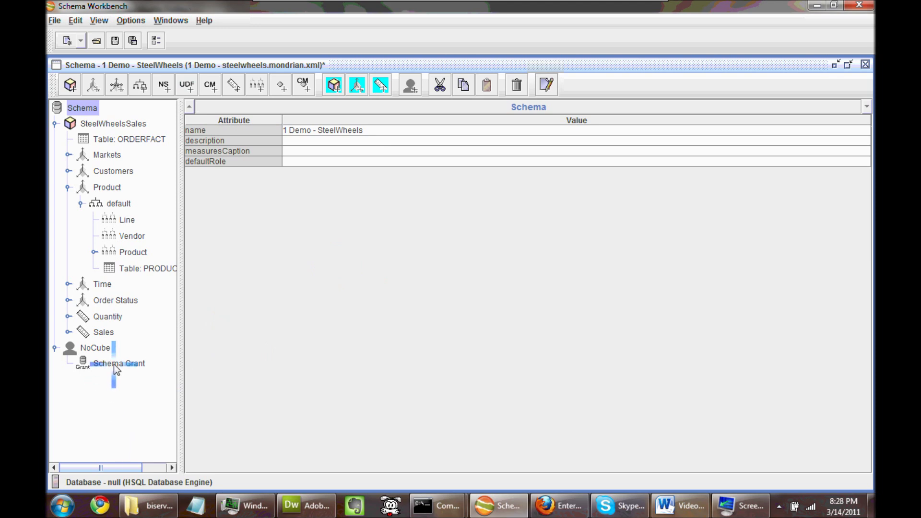
Save the modified 1 Demo - SteelWheels schema and log in to the repository for publishing.
left_click(55, 20)
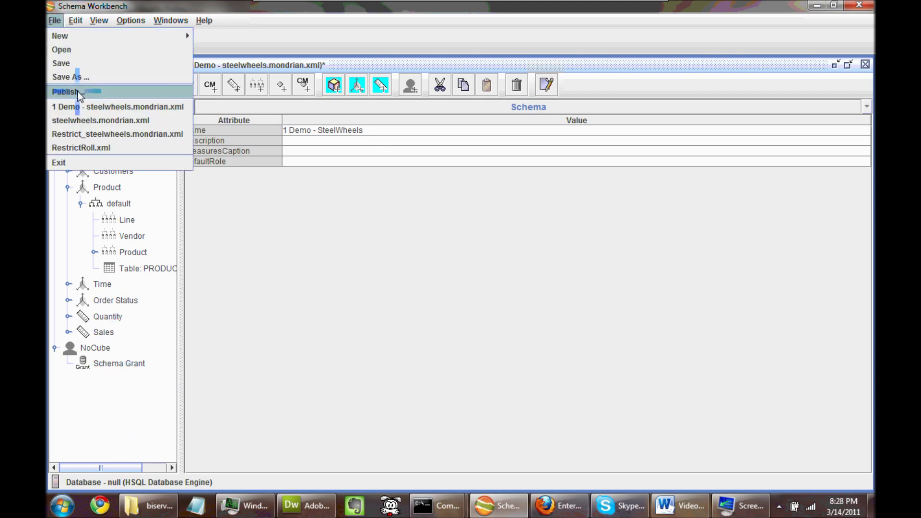
left_click(68, 91)
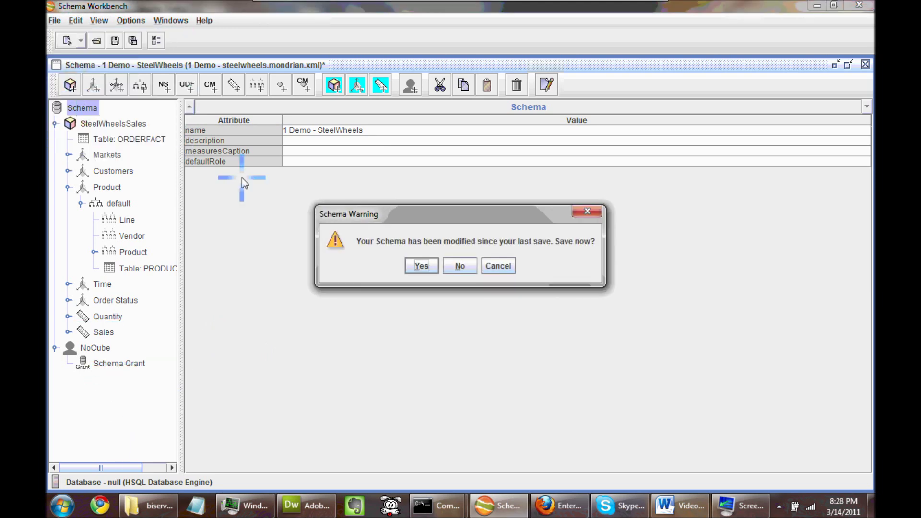
left_click(417, 267)
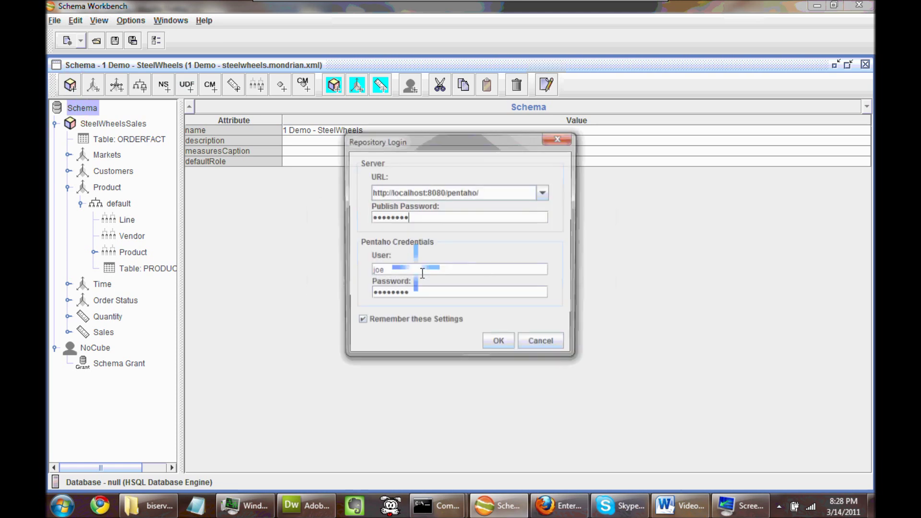
left_click(499, 342)
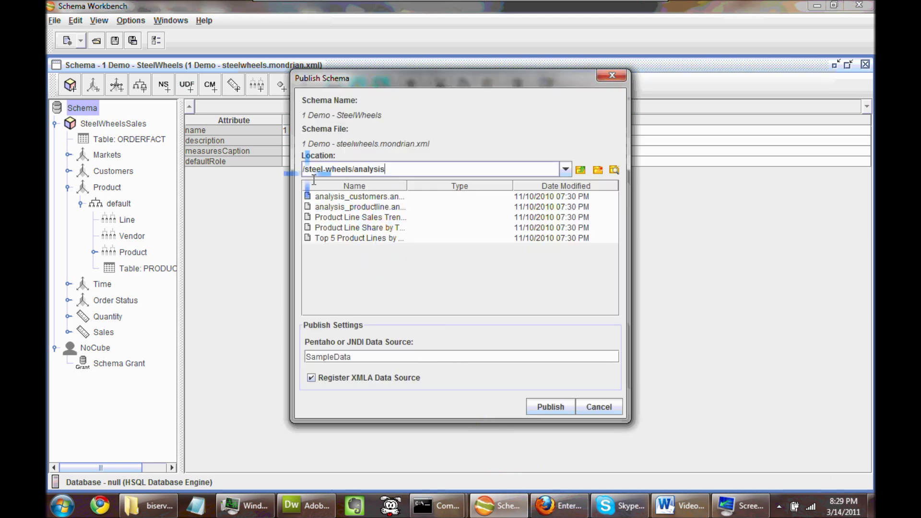
Publish the schema to /steel-wheels/analysis with SampleData and acknowledge the success message.
left_click(566, 169)
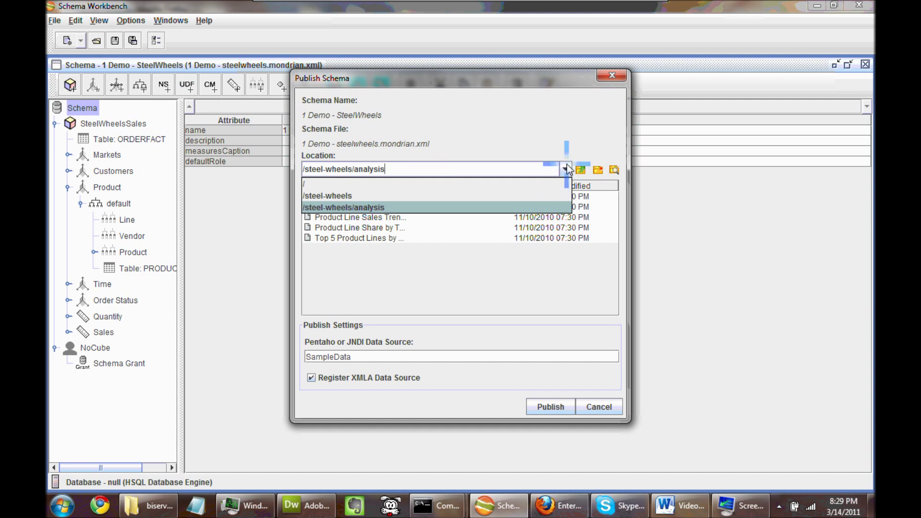
left_click(547, 137)
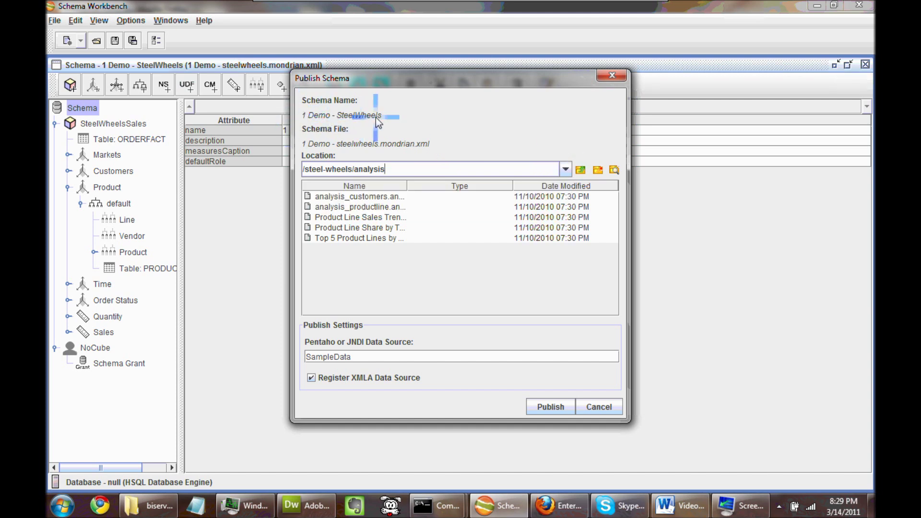
left_click(550, 407)
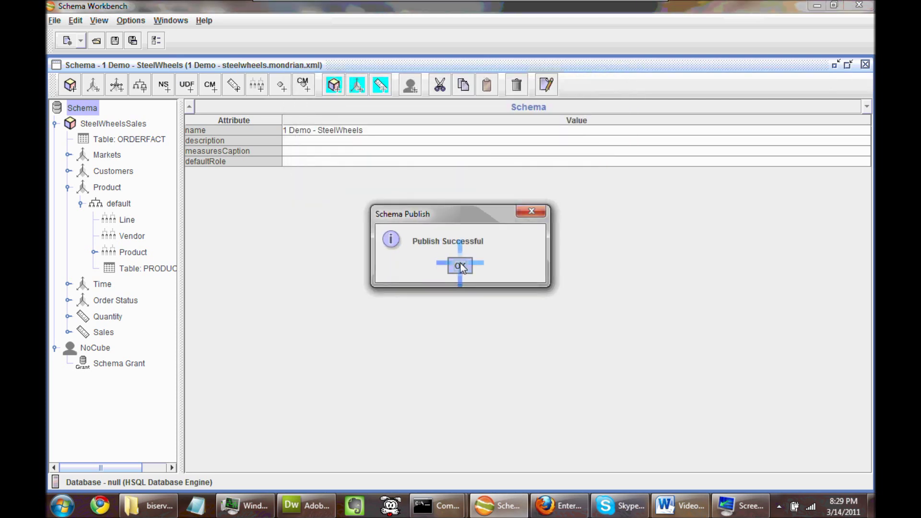
left_click(459, 265)
left_click(106, 365)
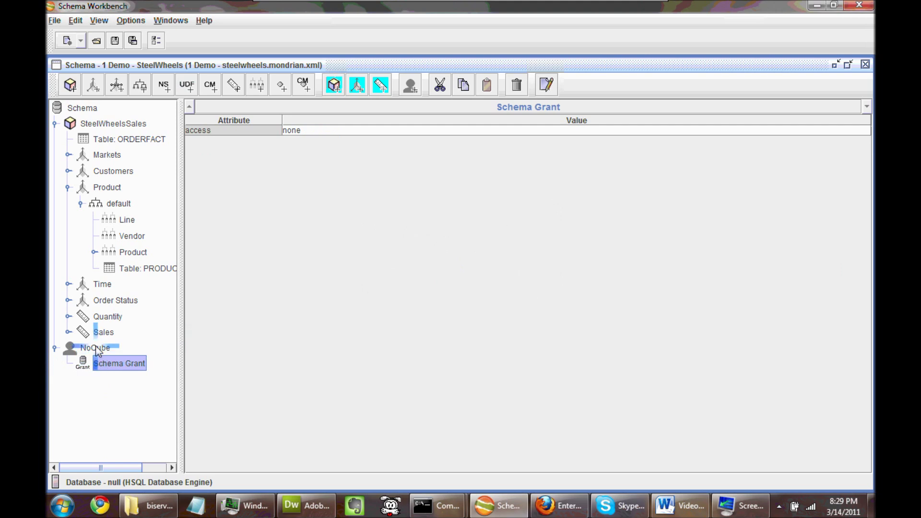
Check that the NoCube role's Schema Grant access is set to none.
left_click(96, 347)
left_click(115, 362)
left_click(96, 347)
left_click(111, 363)
left_click(91, 349)
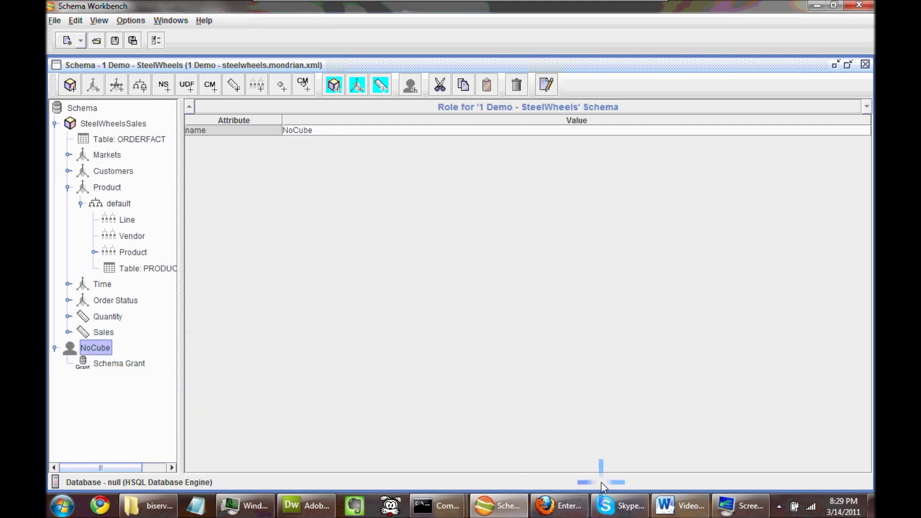
Bring Firefox forward and switch to the Pentaho User Console tab.
left_click(462, 436)
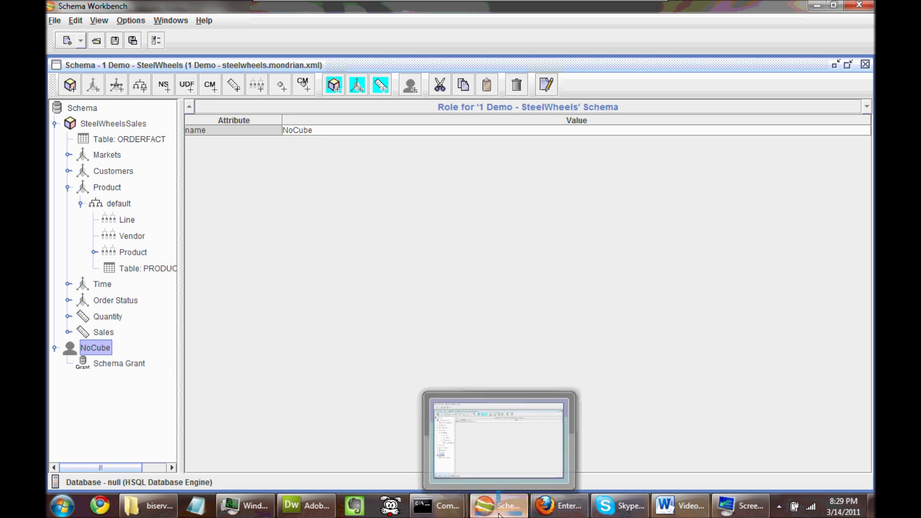
left_click(359, 426)
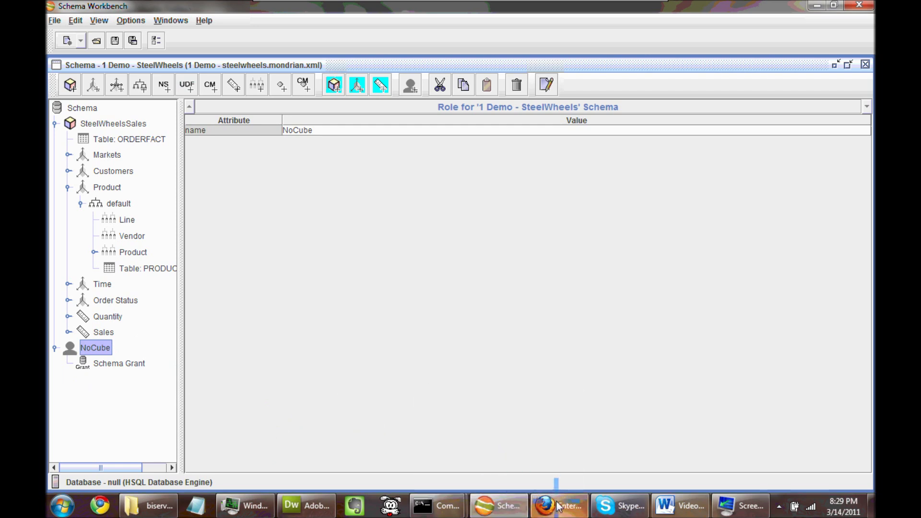
left_click(559, 506)
left_click(82, 161)
left_click(112, 63)
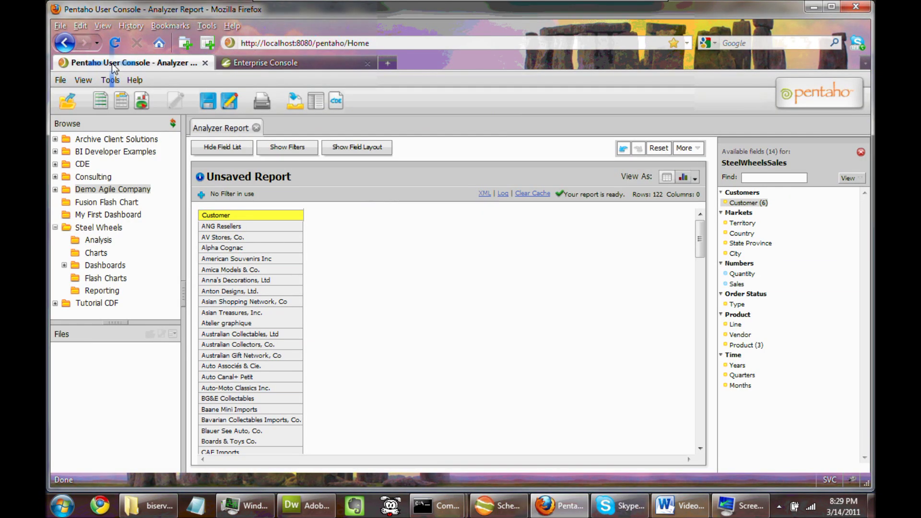
Close the unsaved Analyzer Report tab and browse the File menu's new-content commands.
left_click(256, 128)
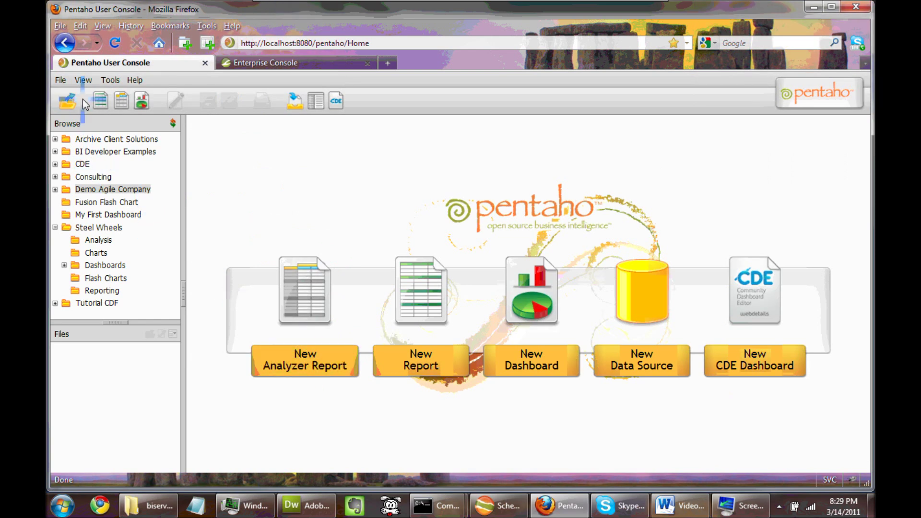
left_click(83, 80)
left_click(61, 80)
mouse_move(77, 95)
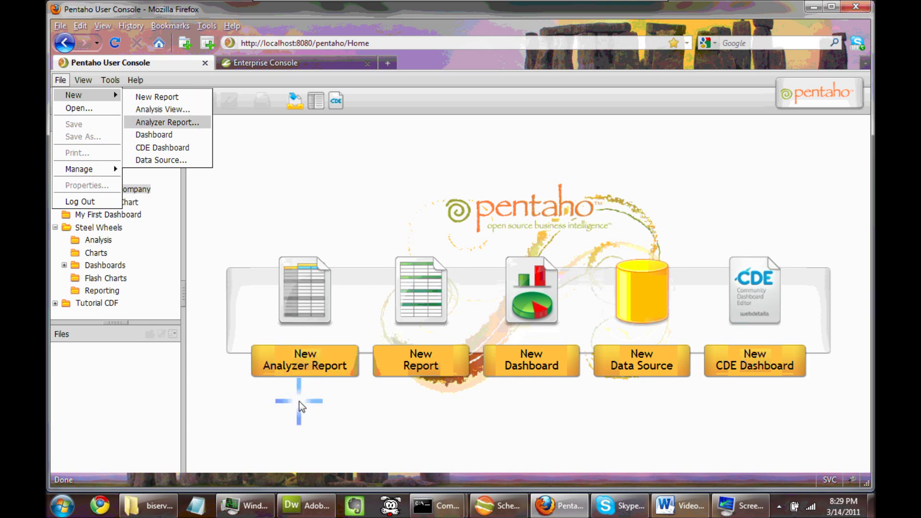
Create an Analyzer report on 1 Demo - SteelWheels: SteelWheelsSales with Territory as rows.
left_click(305, 366)
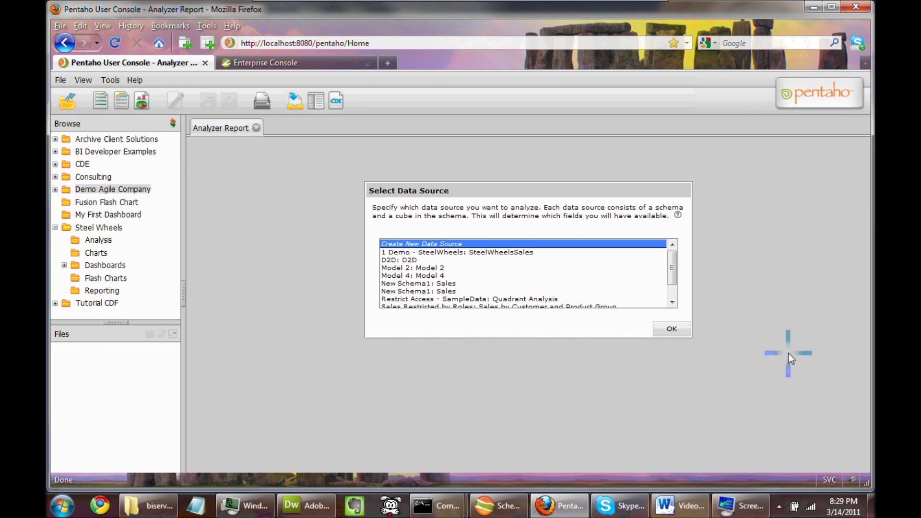
left_click(671, 301)
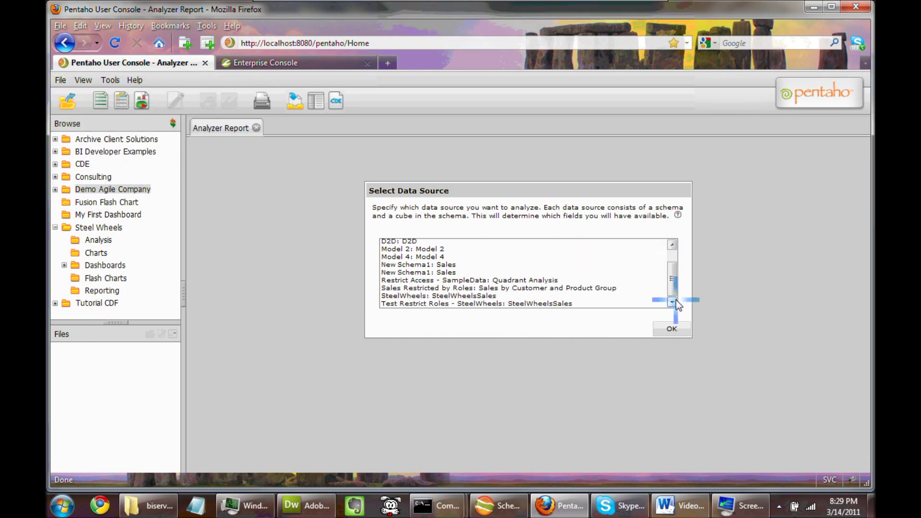
left_click_drag(674, 280, 675, 245)
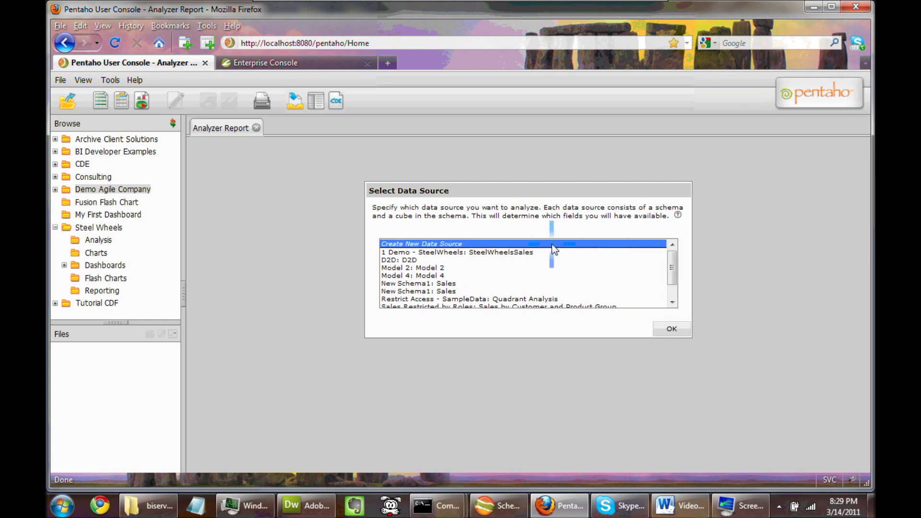
left_click(499, 251)
left_click(667, 329)
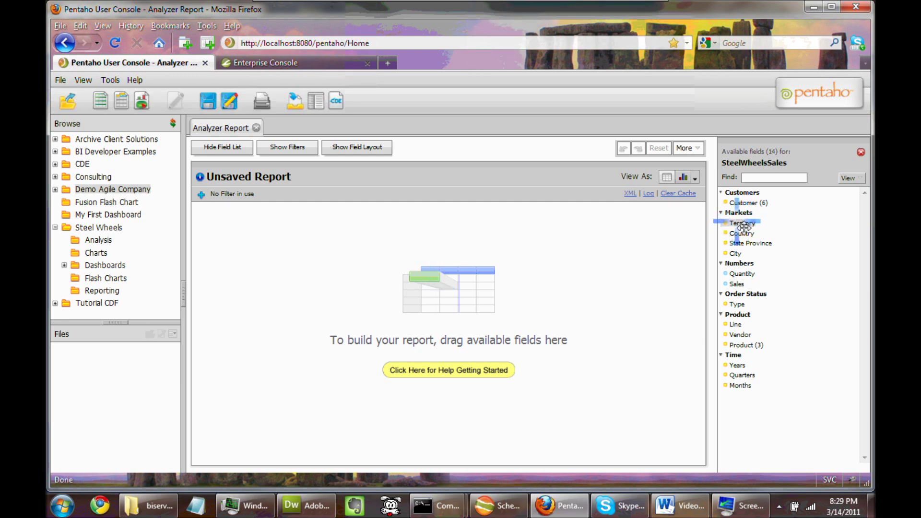
left_click_drag(742, 225, 663, 302)
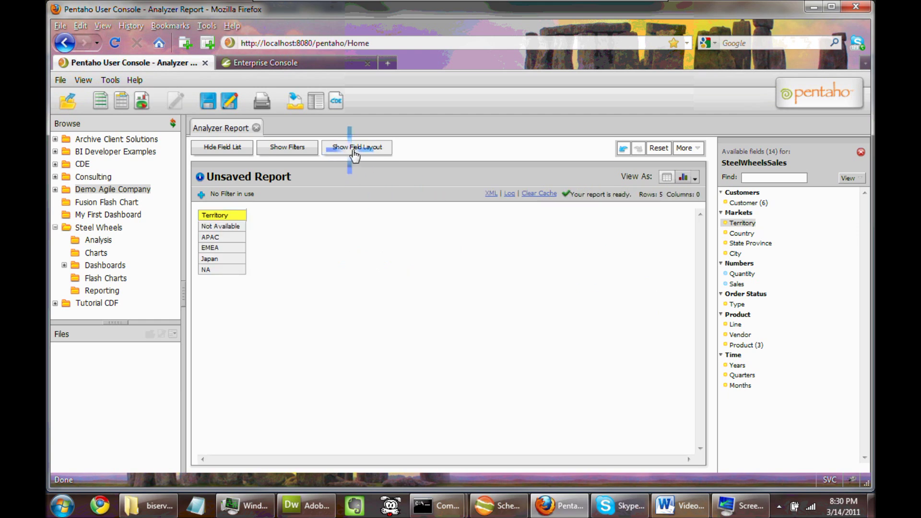
left_click(62, 80)
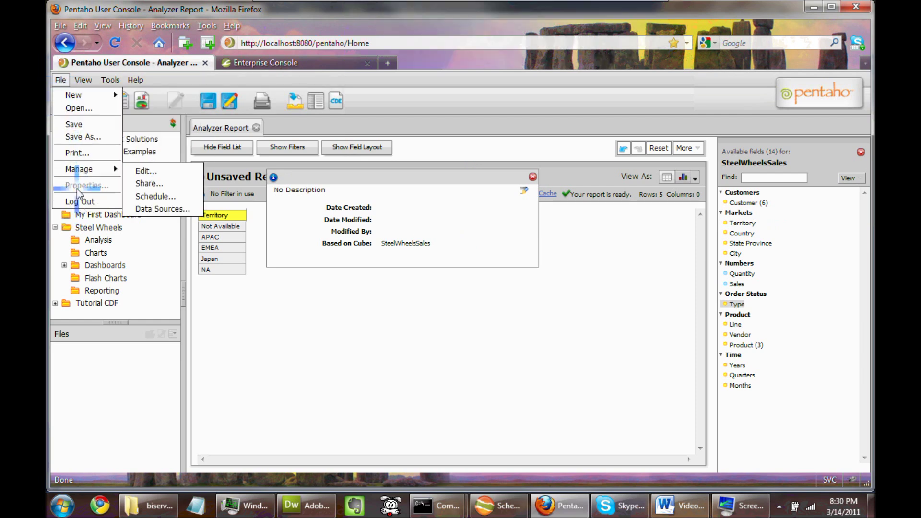
Log out of the console, discarding the unsaved report, and bring up the login prompt.
left_click(83, 202)
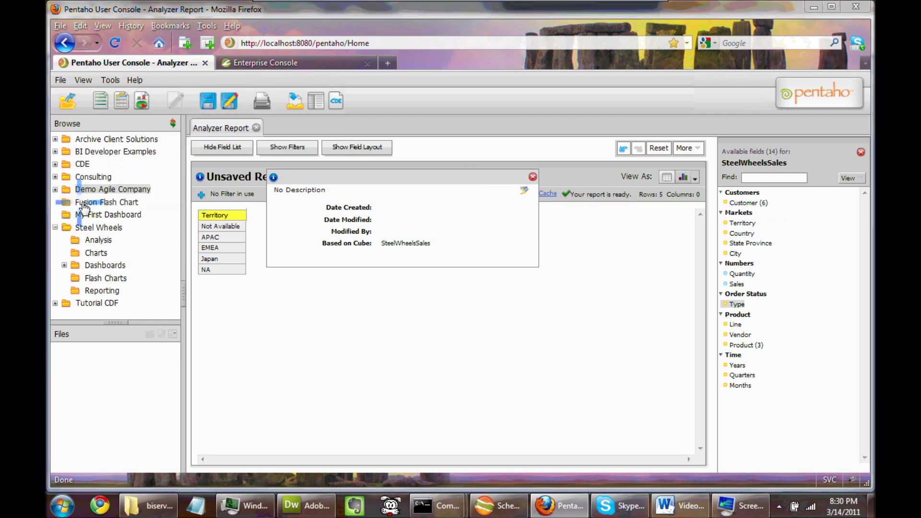
left_click(439, 284)
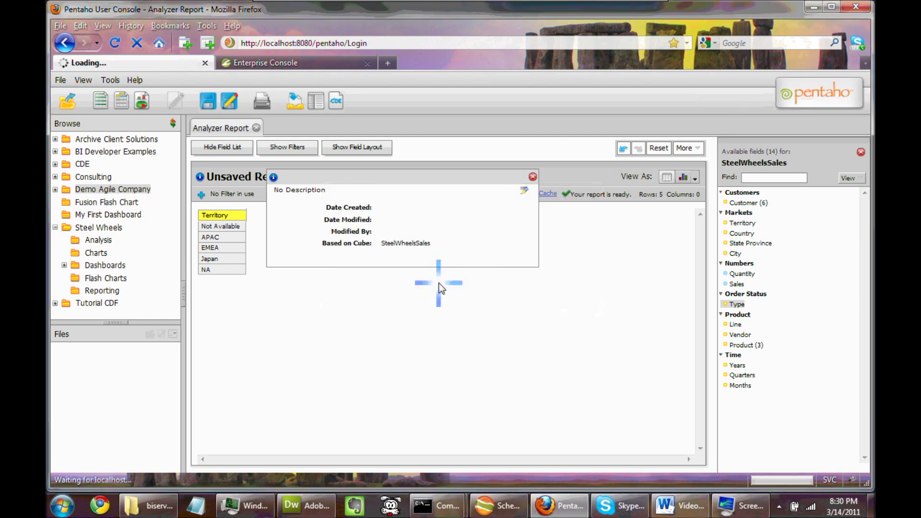
left_click(556, 240)
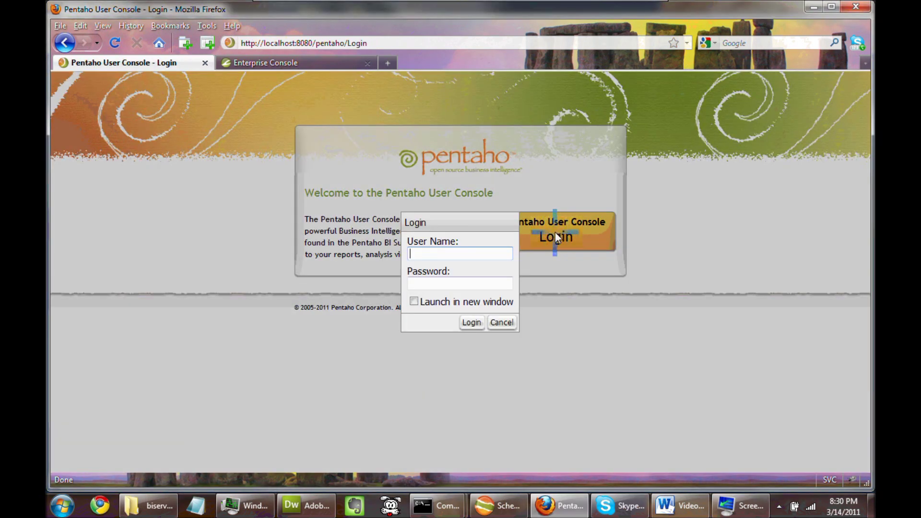
Sign in with the NoCube test user's name and password.
type("NoCube")
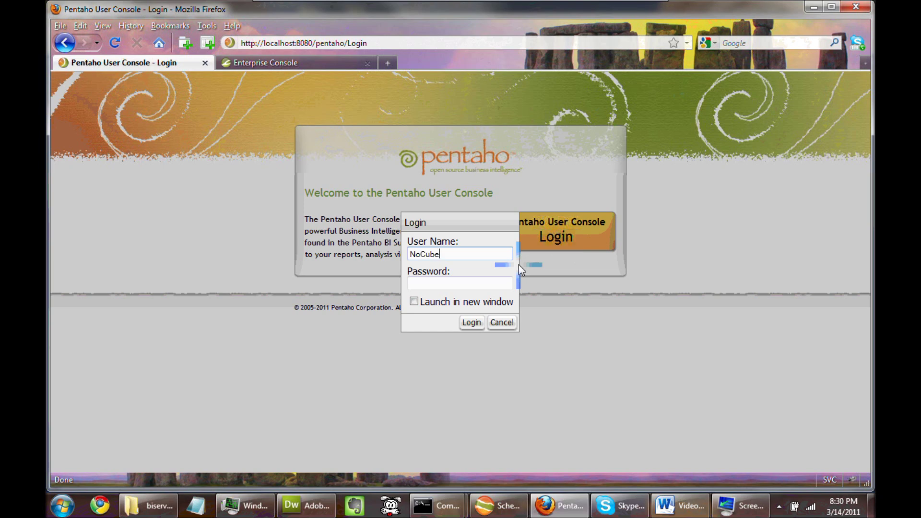
type("User")
key("Tab")
type("passwo")
key("BackSpace")
key("BackSpace")
key("BackSpace")
key("BackSpace")
key("BackSpace")
key("BackSpace")
type("password1")
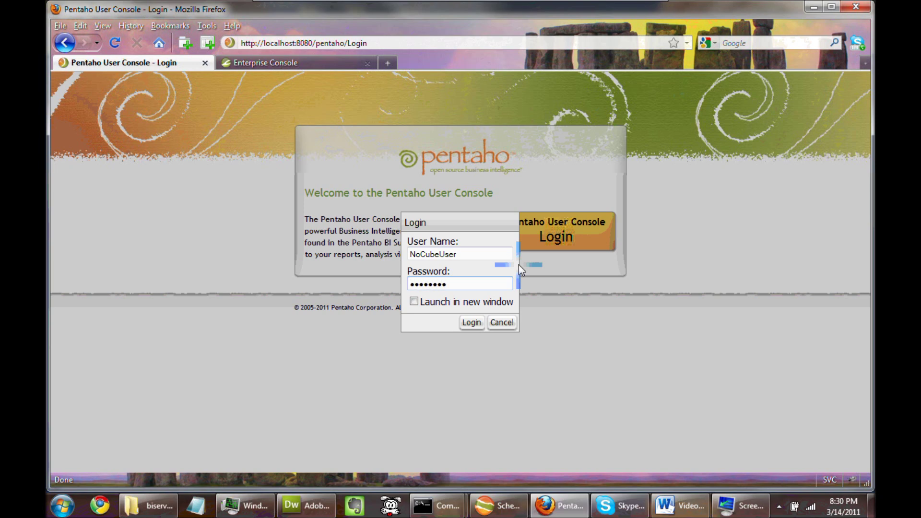
left_click(473, 322)
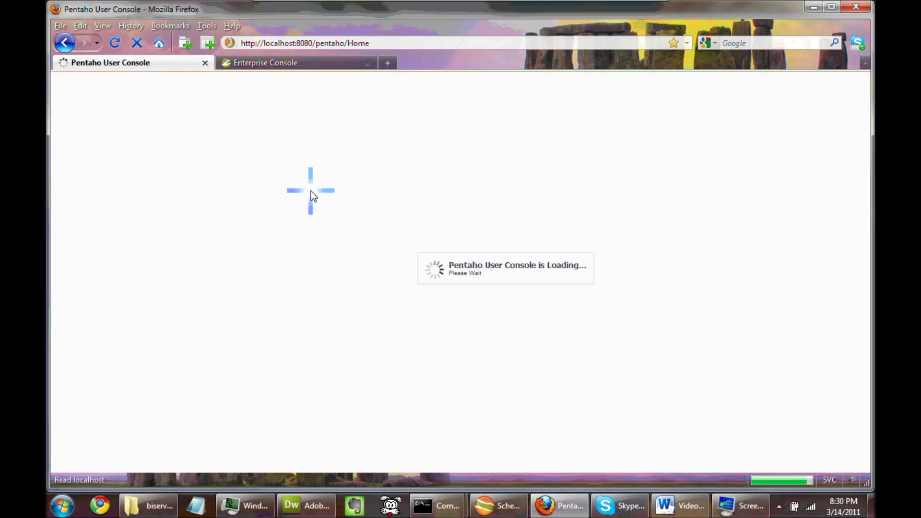